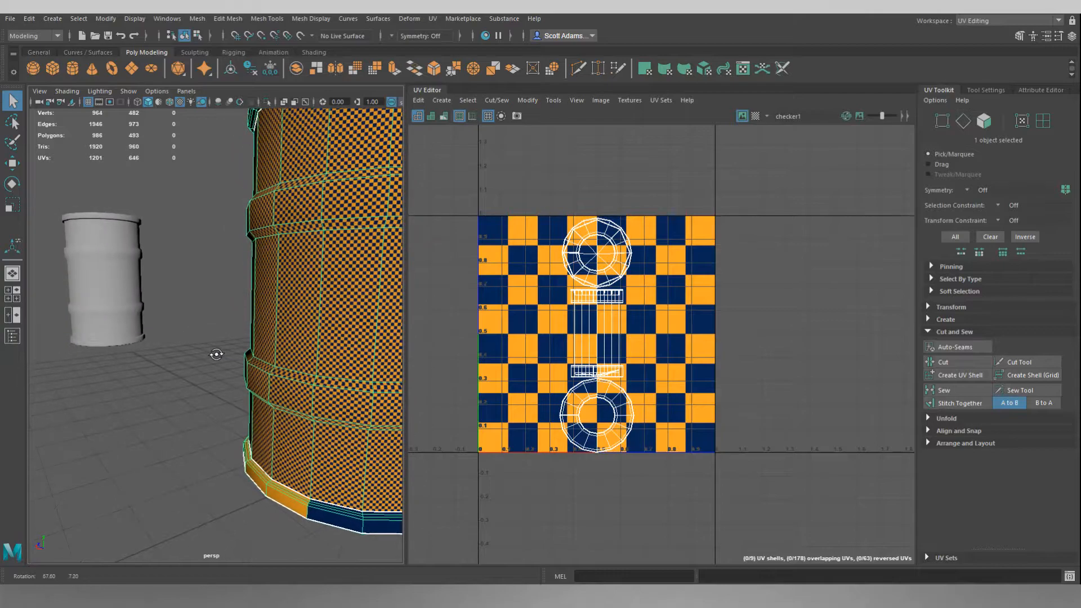
# Step: Examine the checker pattern on the barrel's body, lid, rims and small cap against the existing UV shells
pyautogui.keyDown('alt'); pyautogui.moveTo(335, 327); pyautogui.dragTo(299, 341, button='middle'); pyautogui.keyUp('alt')
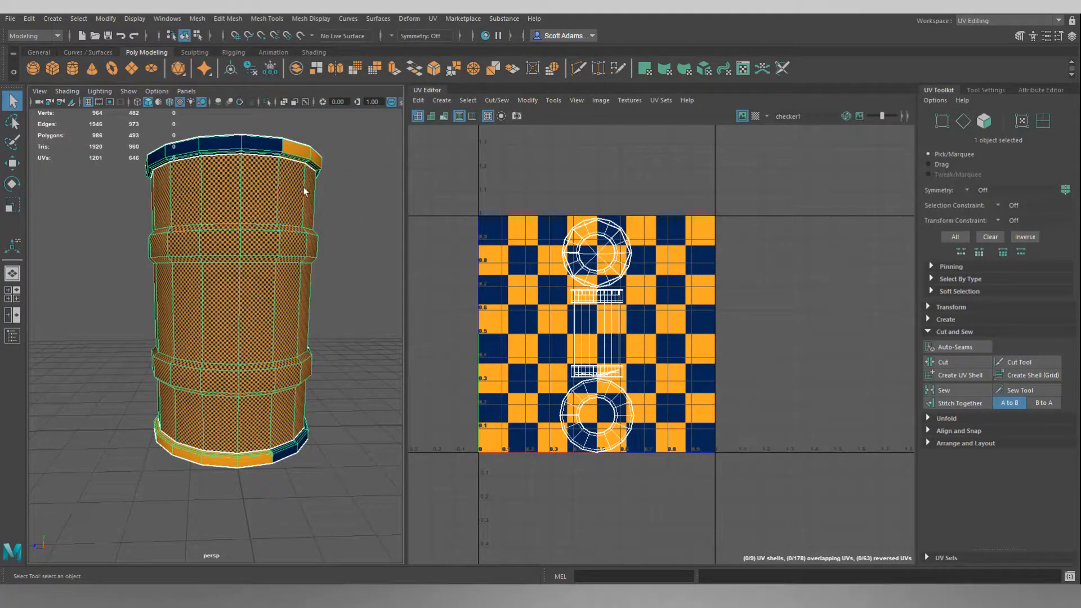
pyautogui.keyDown('alt'); pyautogui.moveTo(301, 318); pyautogui.dragTo(341, 252); pyautogui.keyUp('alt')
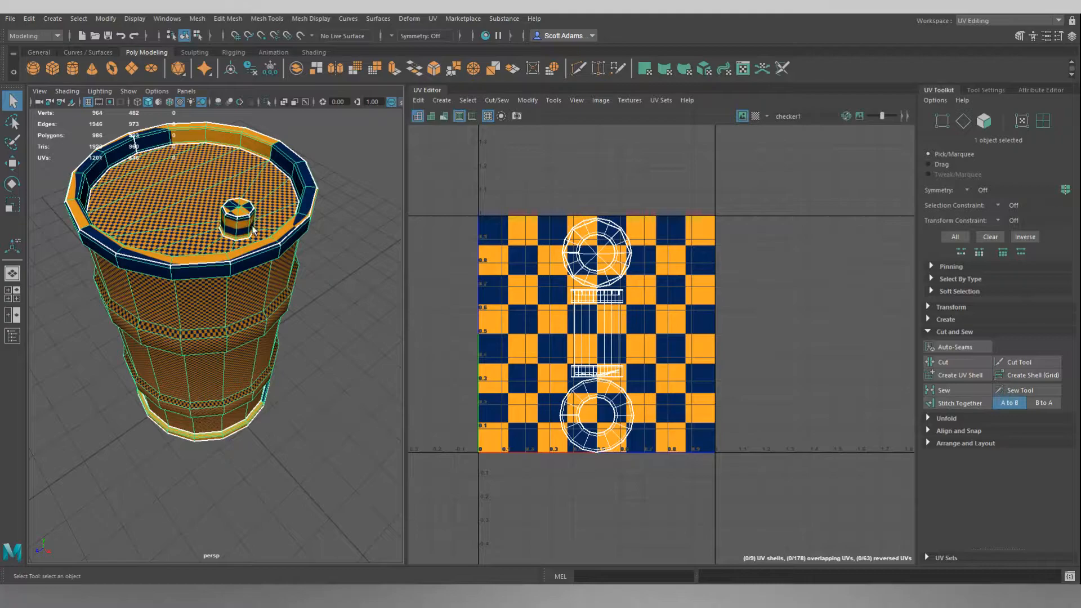
pyautogui.keyDown('alt'); pyautogui.moveTo(230, 244); pyautogui.dragTo(361, 277); pyautogui.keyUp('alt')
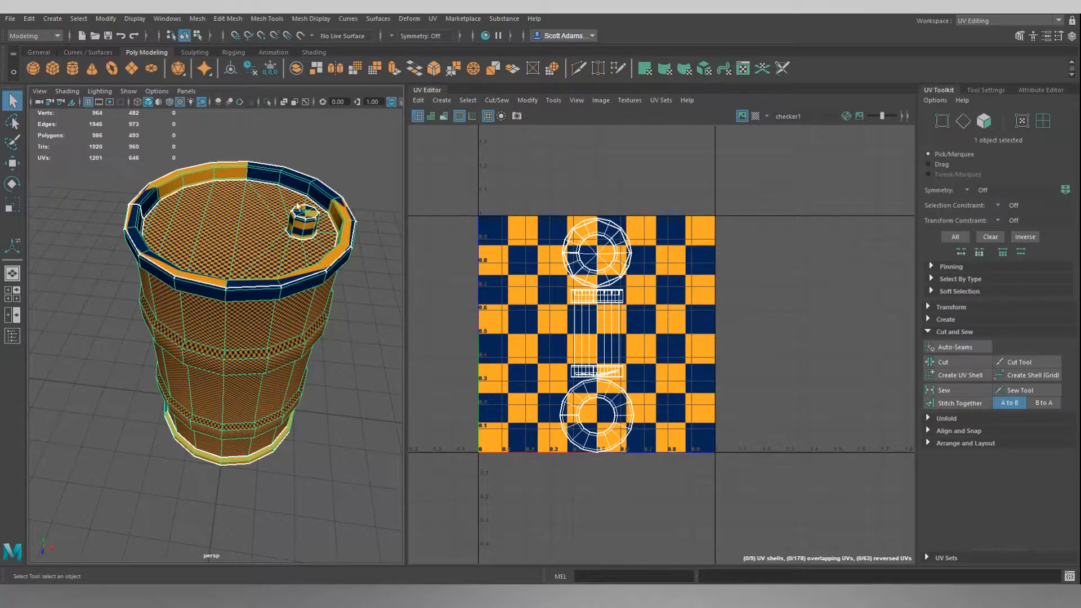
pyautogui.scroll(-10, 697, 311)
pyautogui.scroll(10, 718, 251)
pyautogui.keyDown('alt'); pyautogui.moveTo(283, 339); pyautogui.dragTo(160, 304); pyautogui.keyUp('alt')
pyautogui.keyDown('alt'); pyautogui.moveTo(294, 341); pyautogui.dragTo(269, 370); pyautogui.keyUp('alt')
pyautogui.keyDown('alt'); pyautogui.moveTo(255, 317); pyautogui.dragTo(189, 311); pyautogui.keyUp('alt')
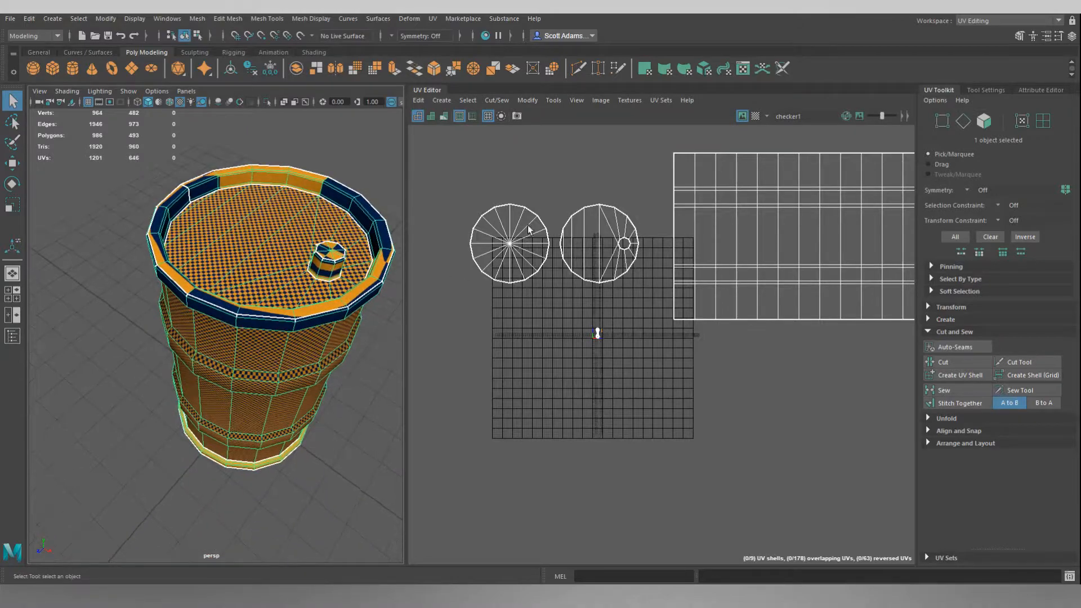
pyautogui.keyDown('alt'); pyautogui.moveTo(312, 248); pyautogui.dragTo(292, 265); pyautogui.keyUp('alt')
pyautogui.scroll(10, 586, 339)
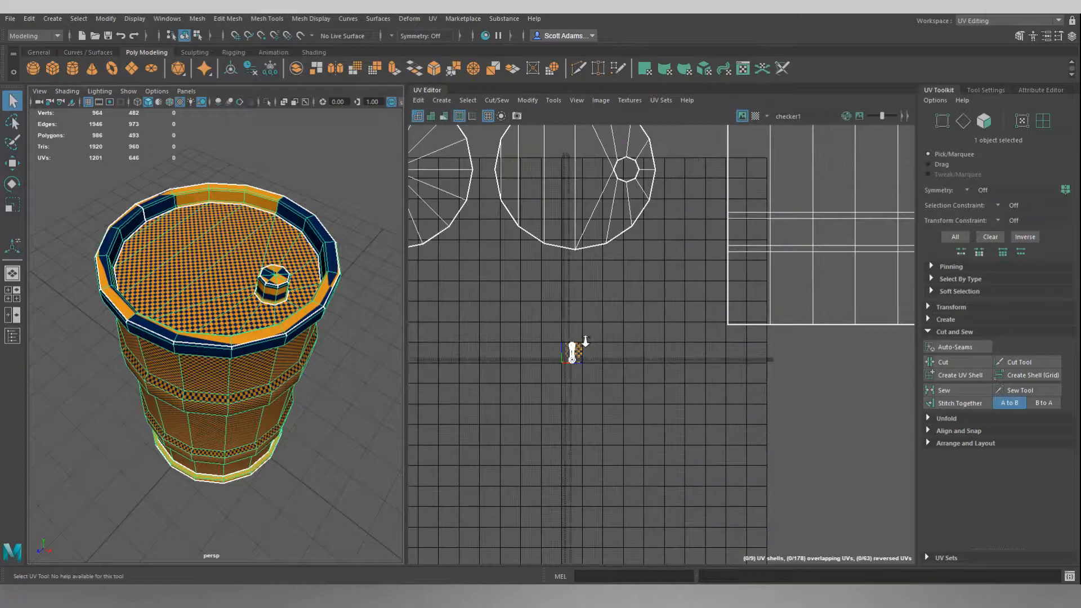
pyautogui.keyDown('alt'); pyautogui.moveTo(286, 274); pyautogui.dragTo(246, 292, button='middle'); pyautogui.keyUp('alt')
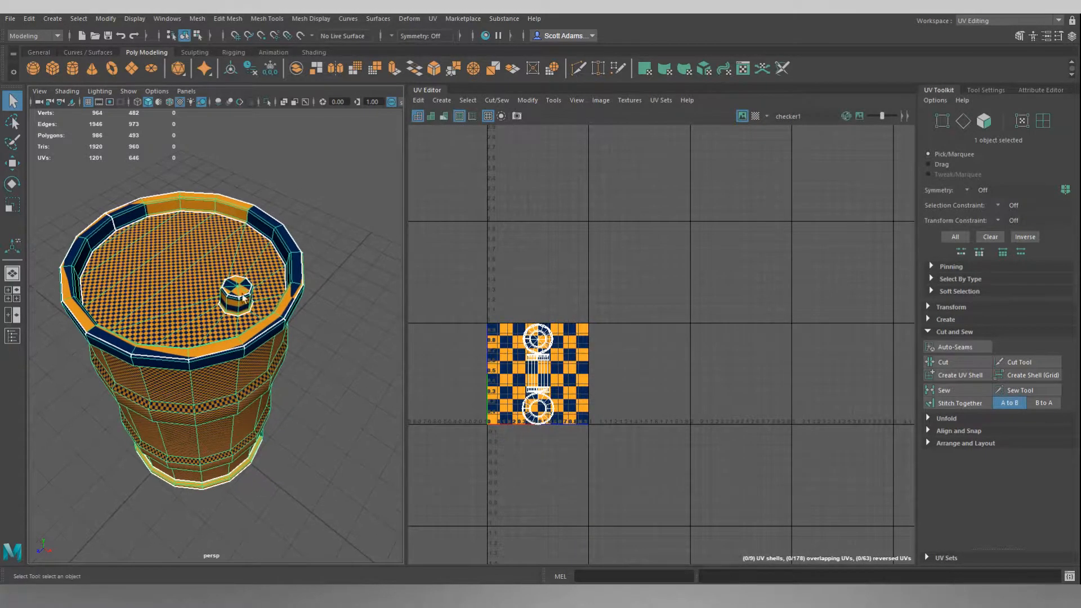
pyautogui.scroll(6, 237, 303)
pyautogui.scroll(-4, 246, 294)
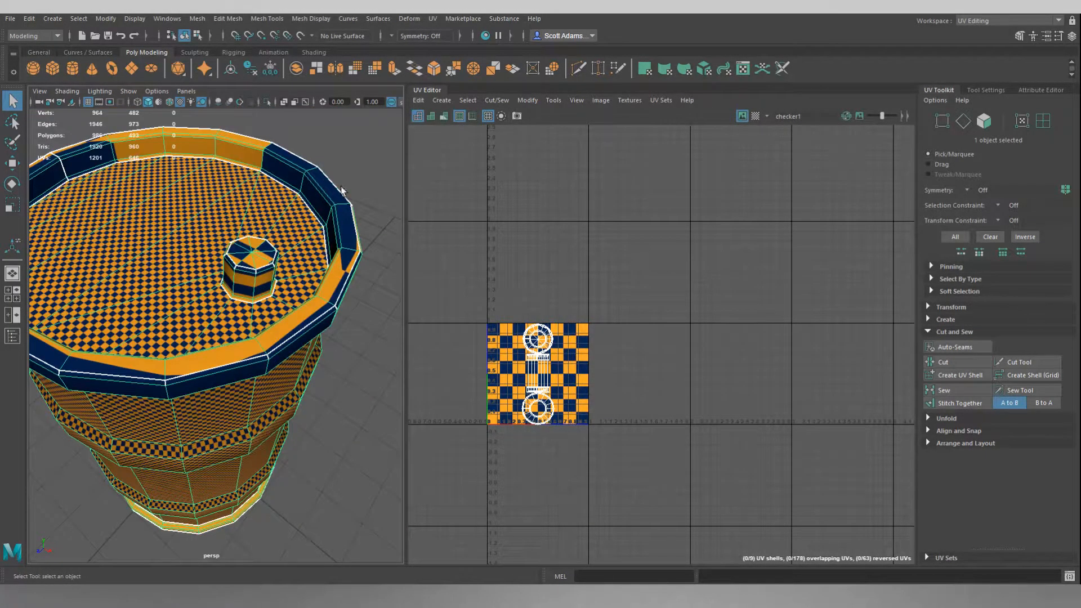
pyautogui.keyDown('alt'); pyautogui.moveTo(317, 258); pyautogui.dragTo(284, 256); pyautogui.keyUp('alt')
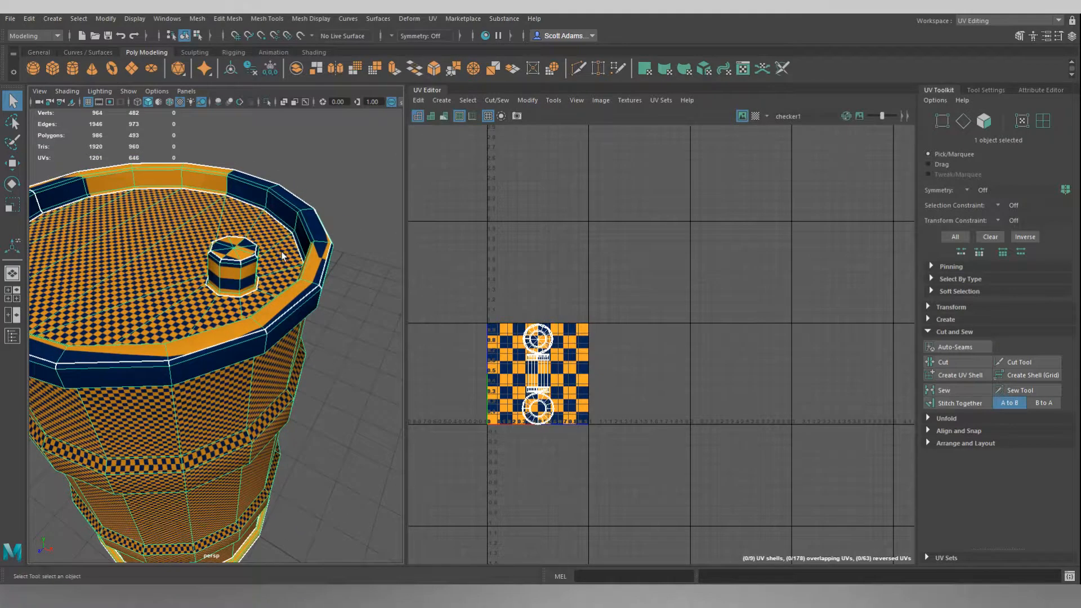
# Step: Select the two face loops around the side of the small cap on the lid and apply a cylindrical UV projection
pyautogui.rightClick(319, 168)
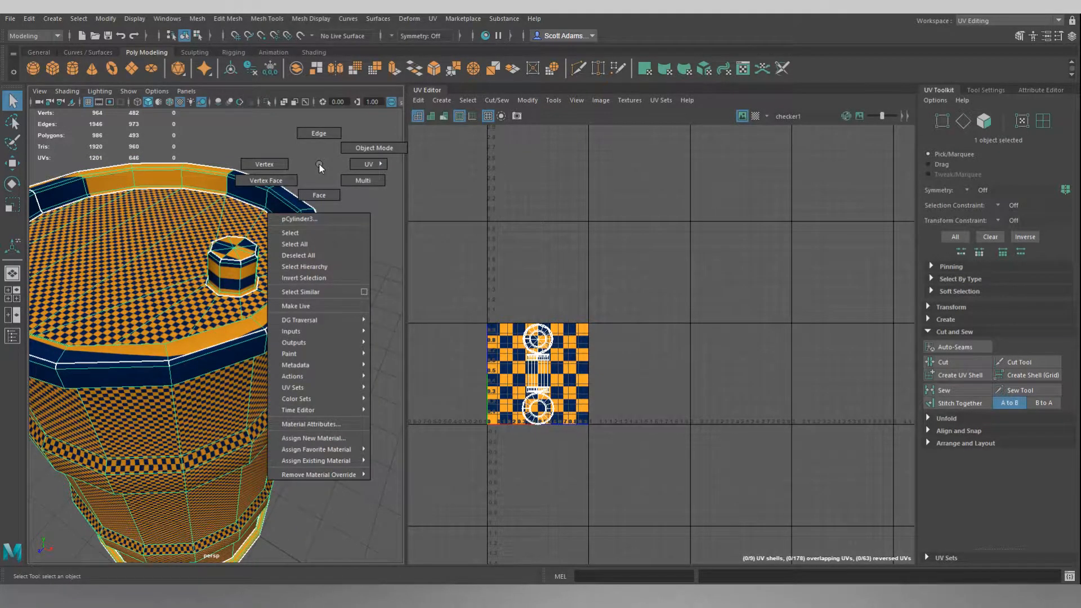
pyautogui.click(318, 195)
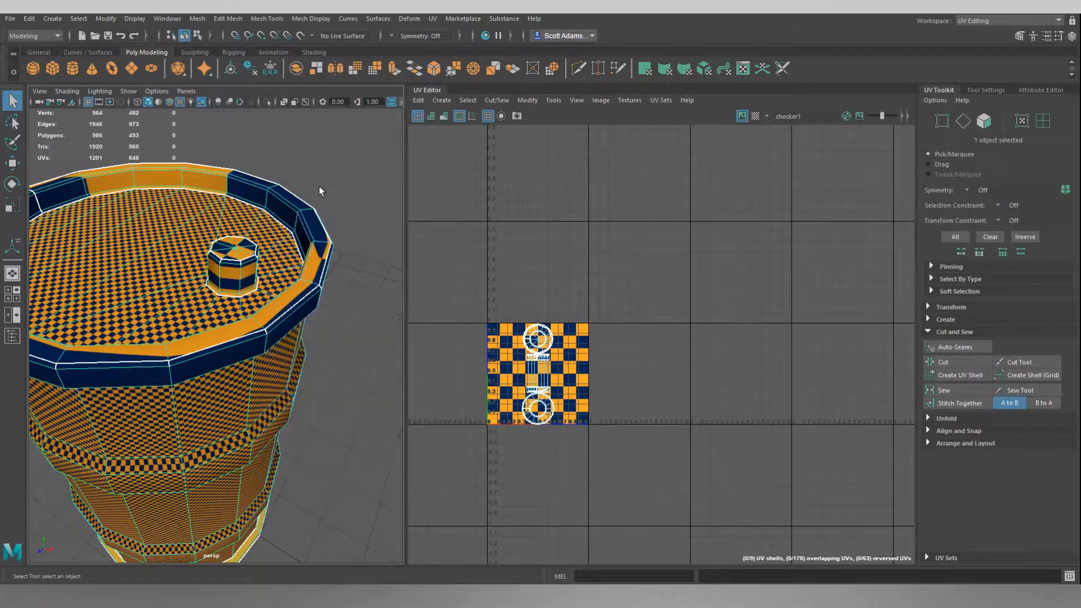
pyautogui.scroll(4, 259, 268)
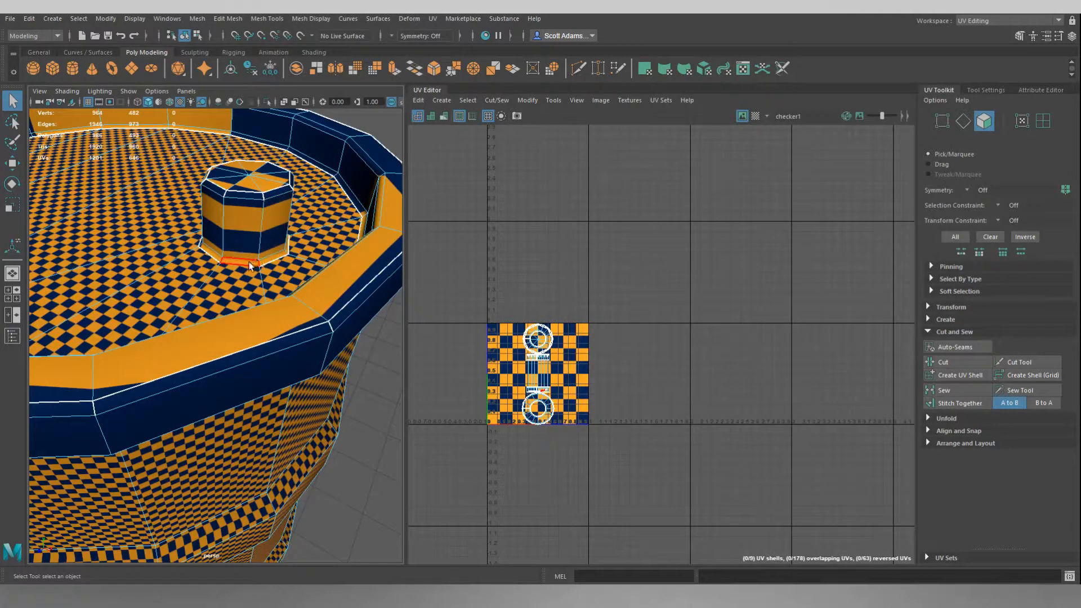
pyautogui.click(246, 264)
pyautogui.keyDown('shift'); pyautogui.doubleClick(214, 256); pyautogui.keyUp('shift')
pyautogui.keyDown('shift'); pyautogui.click(213, 225); pyautogui.keyUp('shift')
pyautogui.keyDown('shift'); pyautogui.doubleClick(213, 224); pyautogui.keyUp('shift')
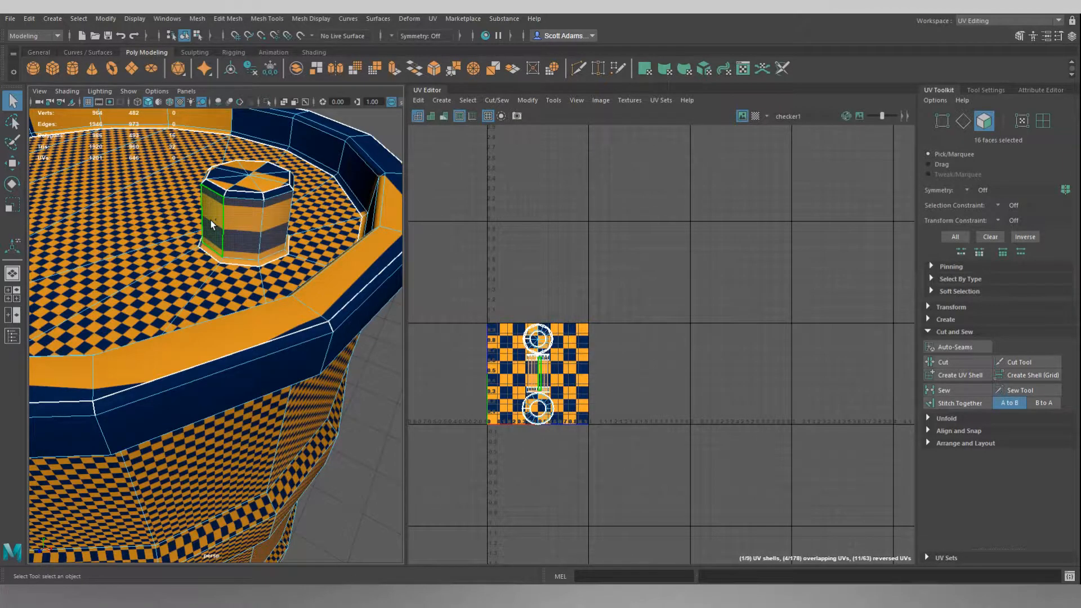
pyautogui.click(437, 100)
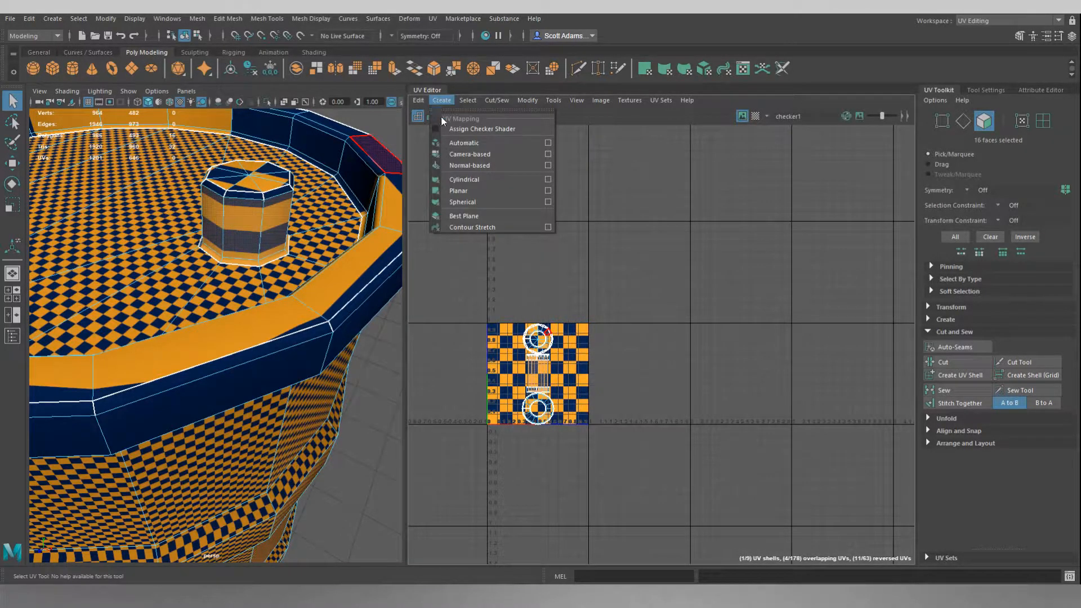
pyautogui.click(473, 178)
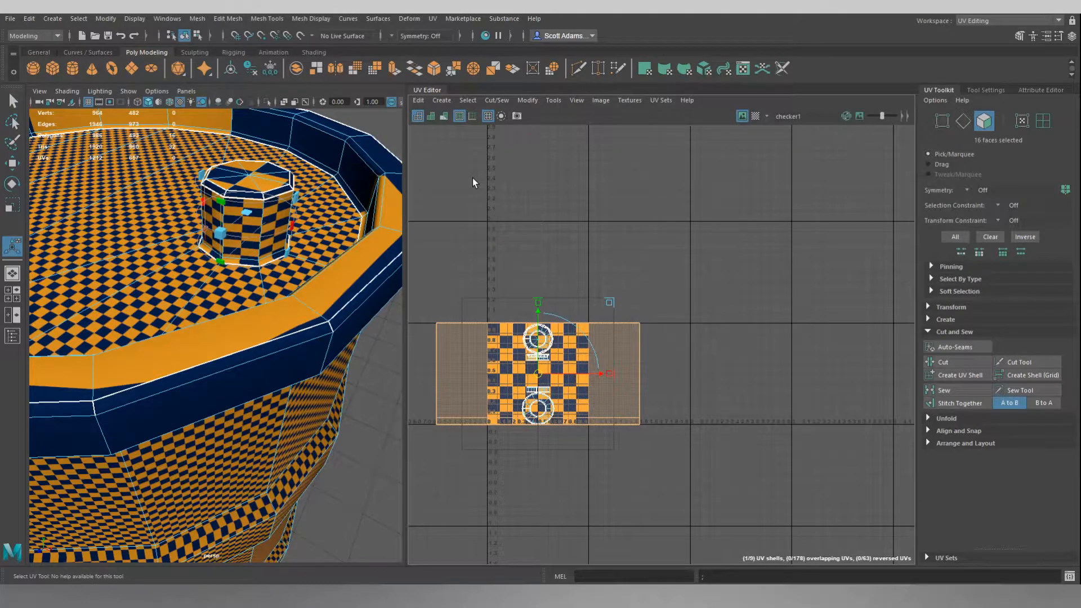
# Step: Stretch the cap's side UV shell horizontally until its checkers look square on the model
pyautogui.scroll(3, 275, 218)
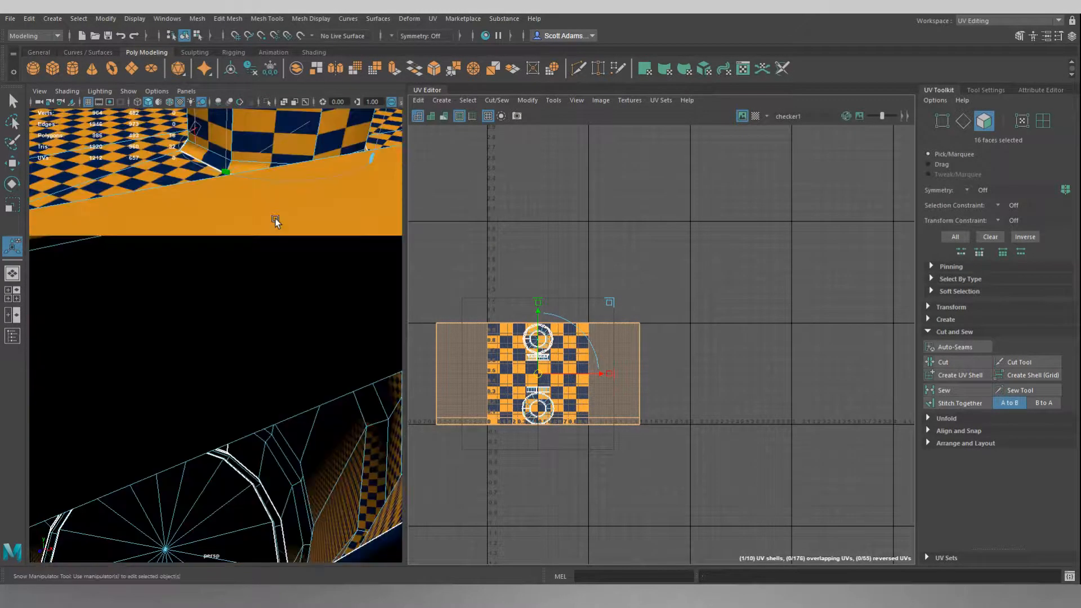
pyautogui.press('f')
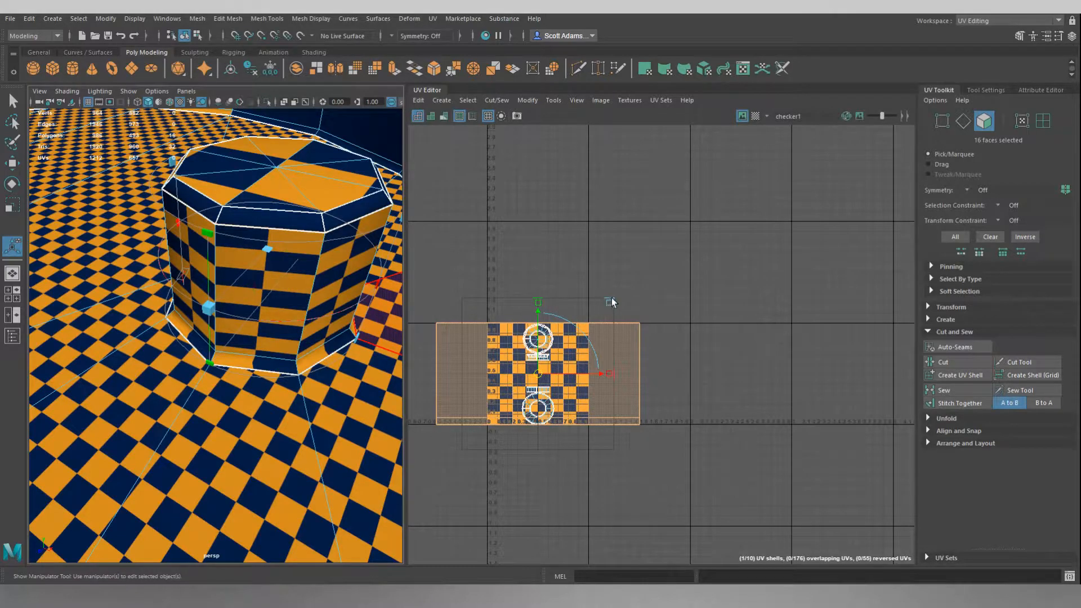
pyautogui.press('r')
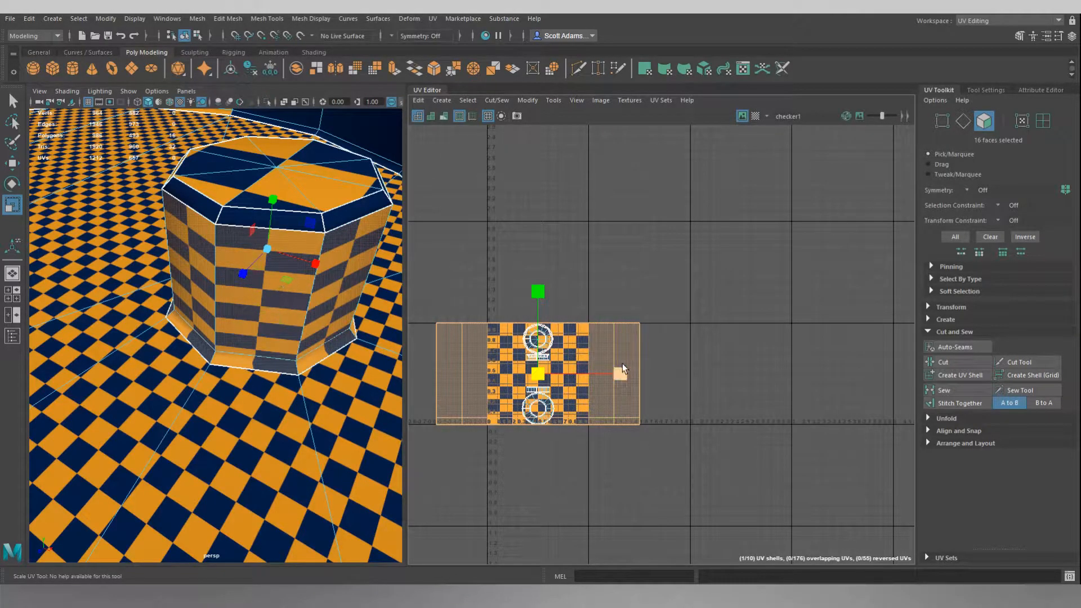
pyautogui.moveTo(629, 374); pyautogui.dragTo(676, 365)
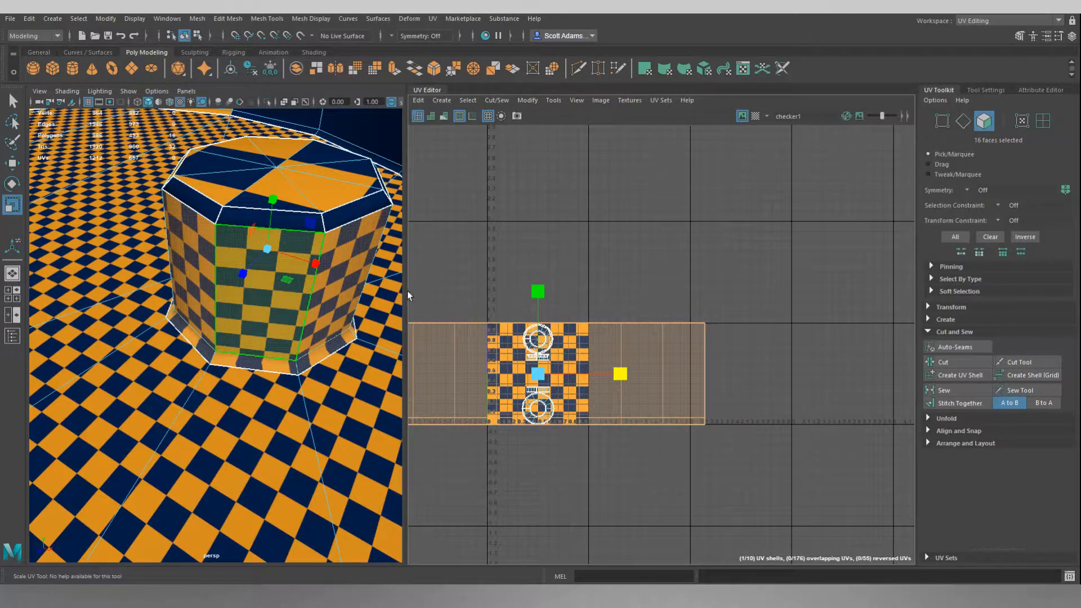
pyautogui.keyDown('alt'); pyautogui.moveTo(352, 274); pyautogui.dragTo(274, 266); pyautogui.keyUp('alt')
pyautogui.scroll(5, 275, 267)
pyautogui.moveTo(625, 378); pyautogui.dragTo(629, 376)
pyautogui.scroll(-4, 629, 376)
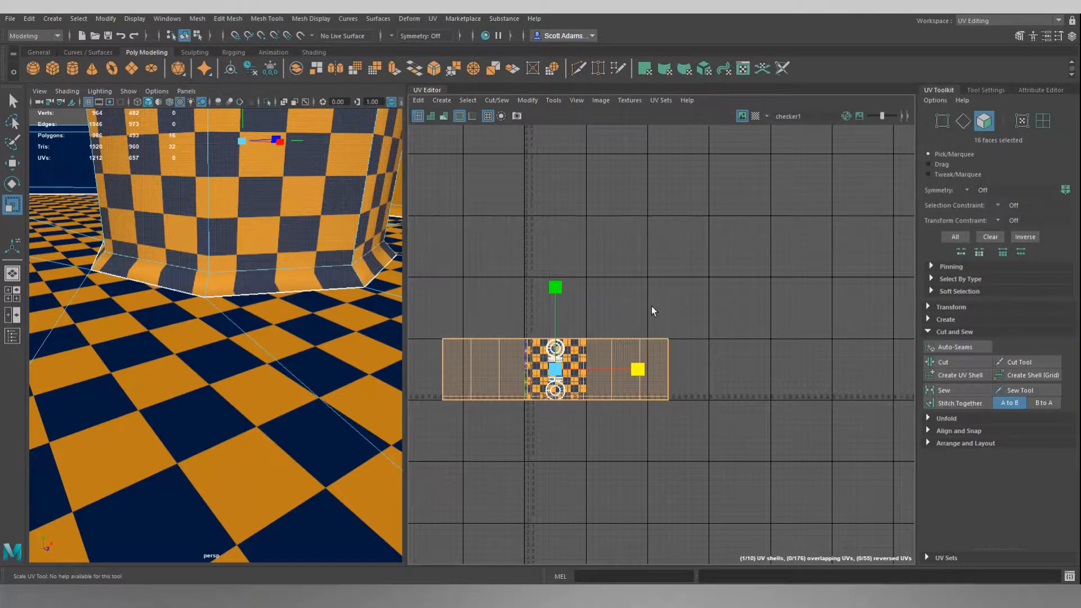
# Step: Move the cap's side UV shell out of the 0–1 tile into the empty space above it and deselect it
pyautogui.scroll(-3, 580, 318)
pyautogui.scroll(-8, 350, 326)
pyautogui.moveTo(271, 361)
pyautogui.keyDown('alt'); pyautogui.mouseDown()
pyautogui.moveTo(226, 363)
pyautogui.moveTo(254, 366)
pyautogui.mouseUp(); pyautogui.keyUp('alt')
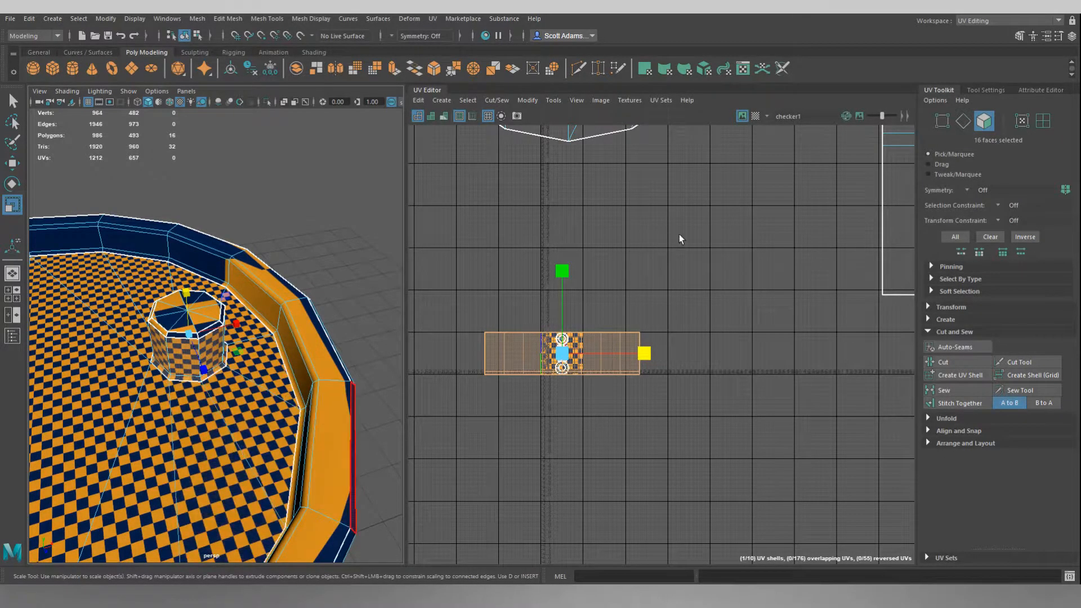
pyautogui.press('w')
pyautogui.moveTo(562, 354); pyautogui.dragTo(509, 227)
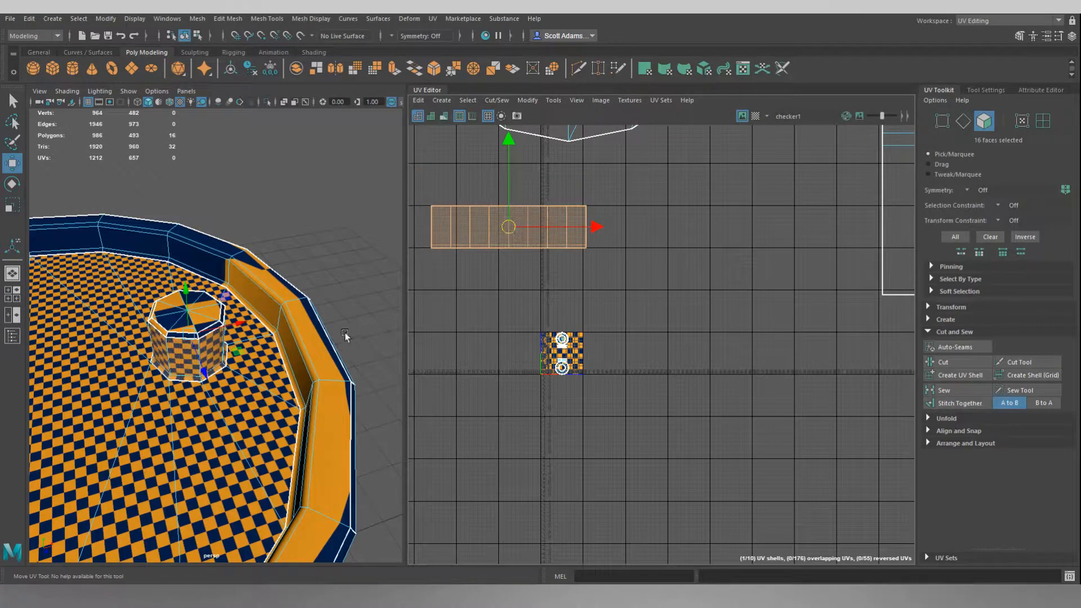
pyautogui.click(480, 320)
# Step: Select the cap's bevel loop and top faces and apply a planar UV projection from the Y axis, fitted to the bounding box
pyautogui.scroll(2, 205, 309)
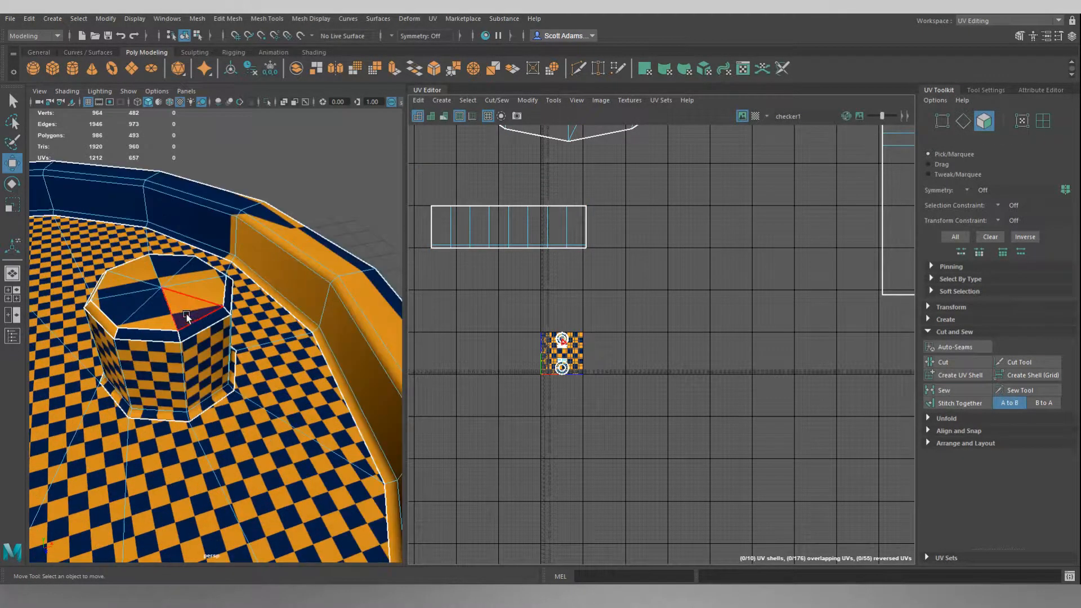
pyautogui.scroll(3, 211, 332)
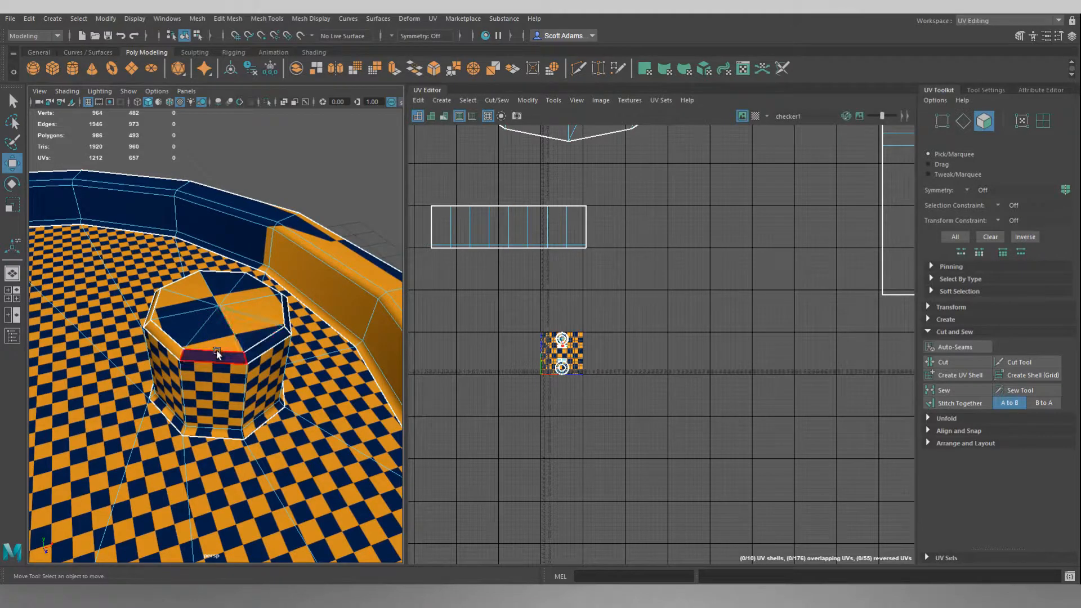
pyautogui.click(217, 354)
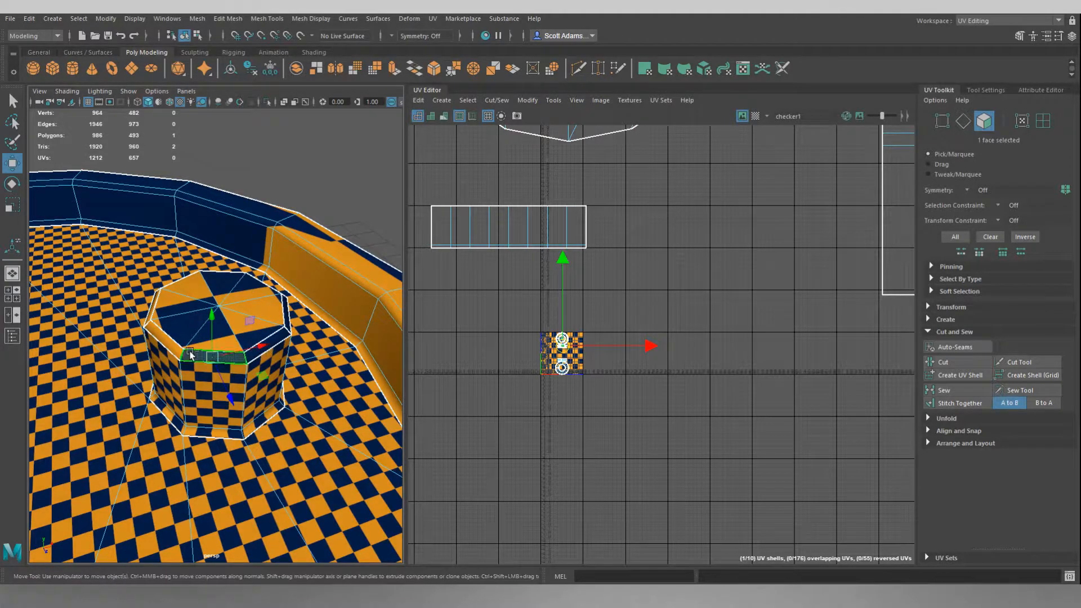
pyautogui.keyDown('shift'); pyautogui.doubleClick(168, 346); pyautogui.keyUp('shift')
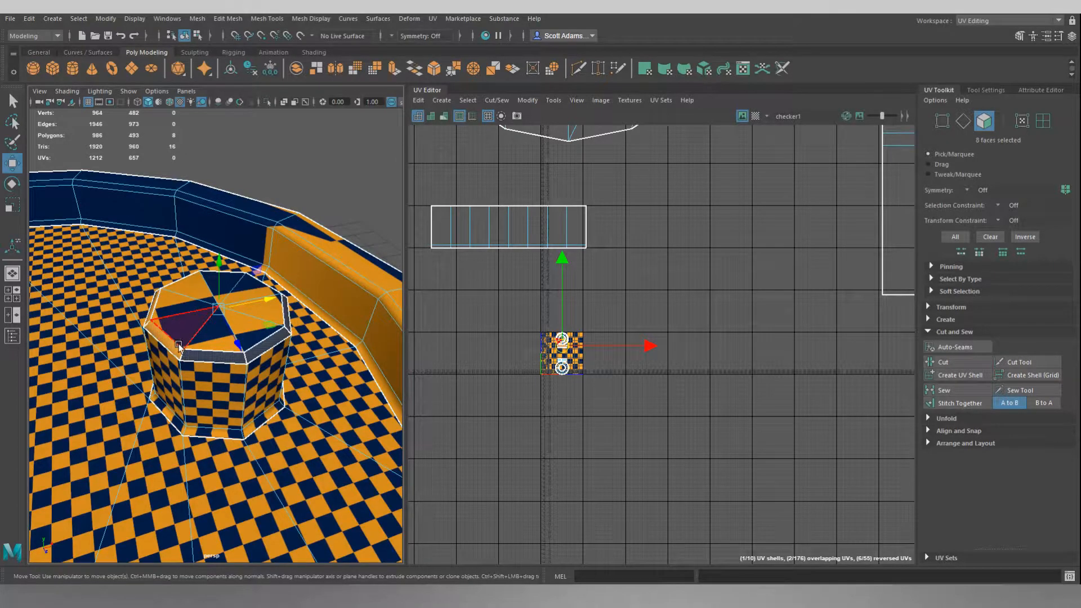
pyautogui.press('q')
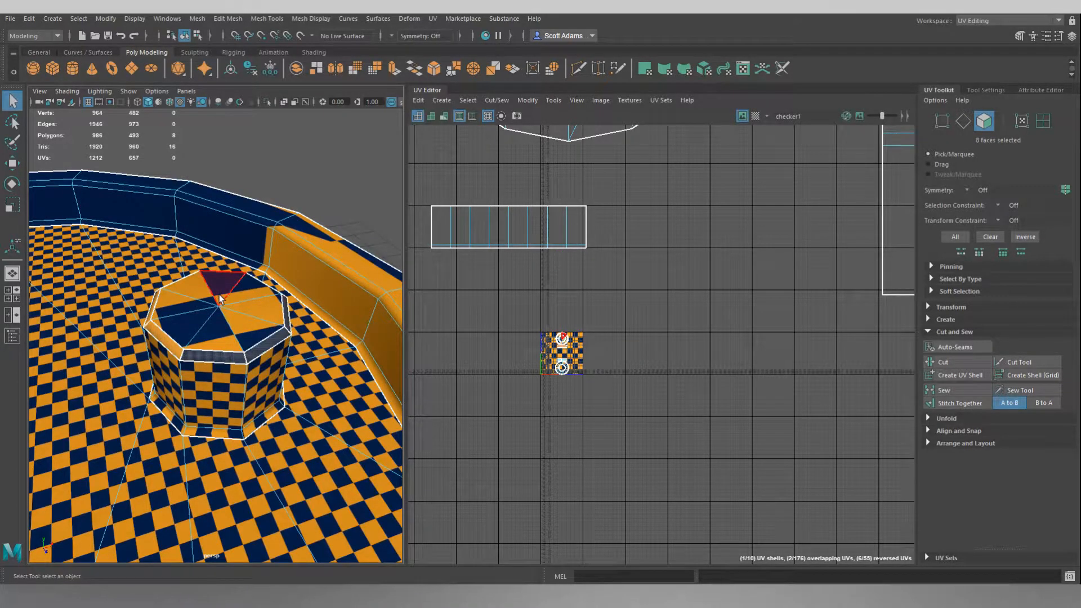
pyautogui.press('Tab')
pyautogui.moveTo(227, 294)
pyautogui.keyDown('shift'); pyautogui.mouseDown()
pyautogui.moveTo(197, 306)
pyautogui.moveTo(233, 312)
pyautogui.moveTo(234, 298)
pyautogui.mouseUp(); pyautogui.keyUp('shift')
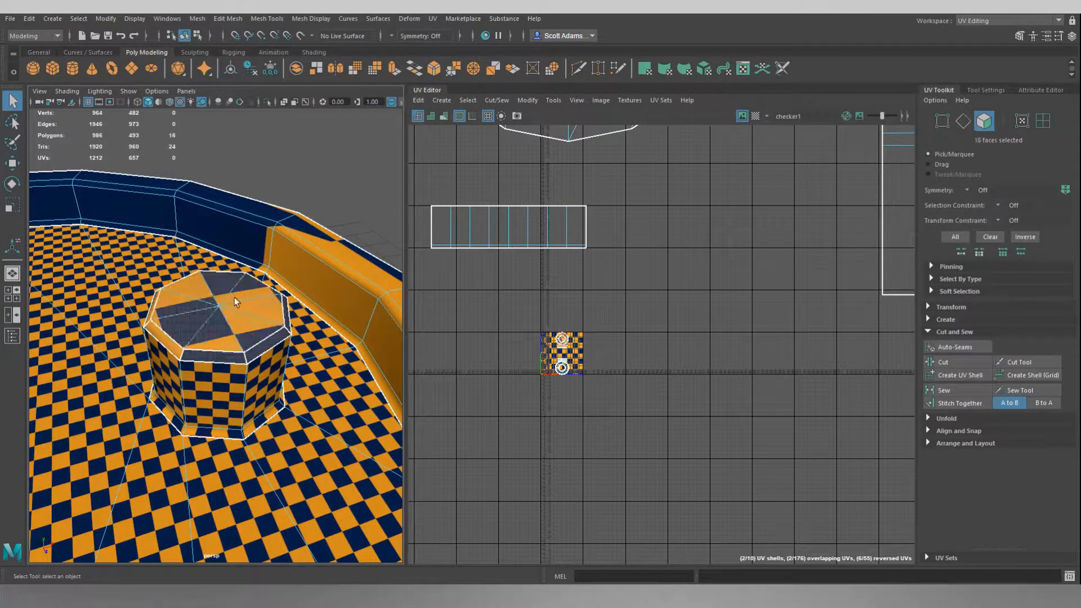
pyautogui.click(443, 101)
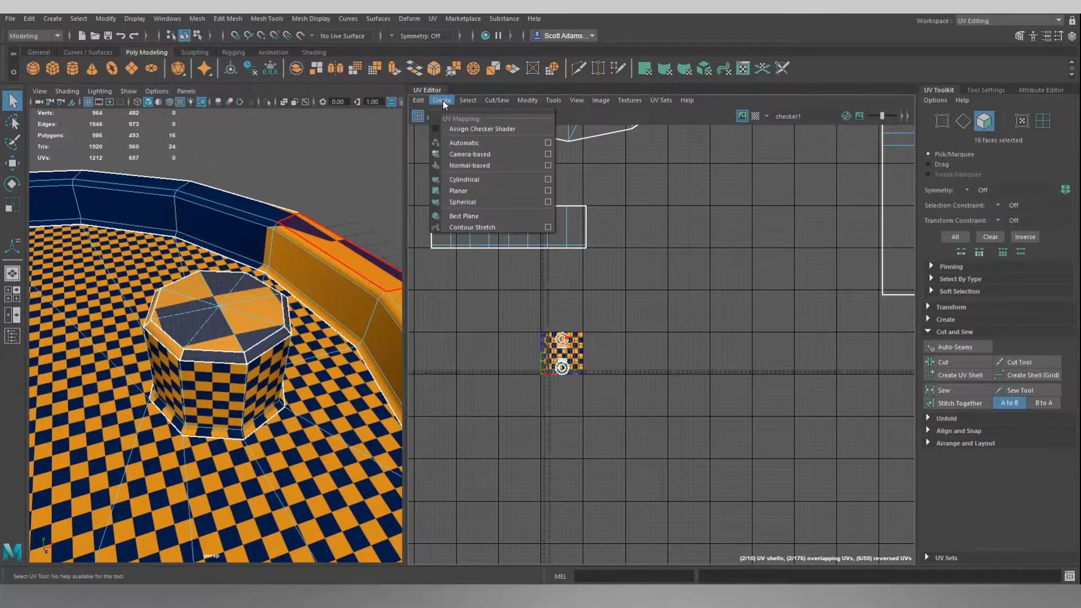
pyautogui.click(548, 191)
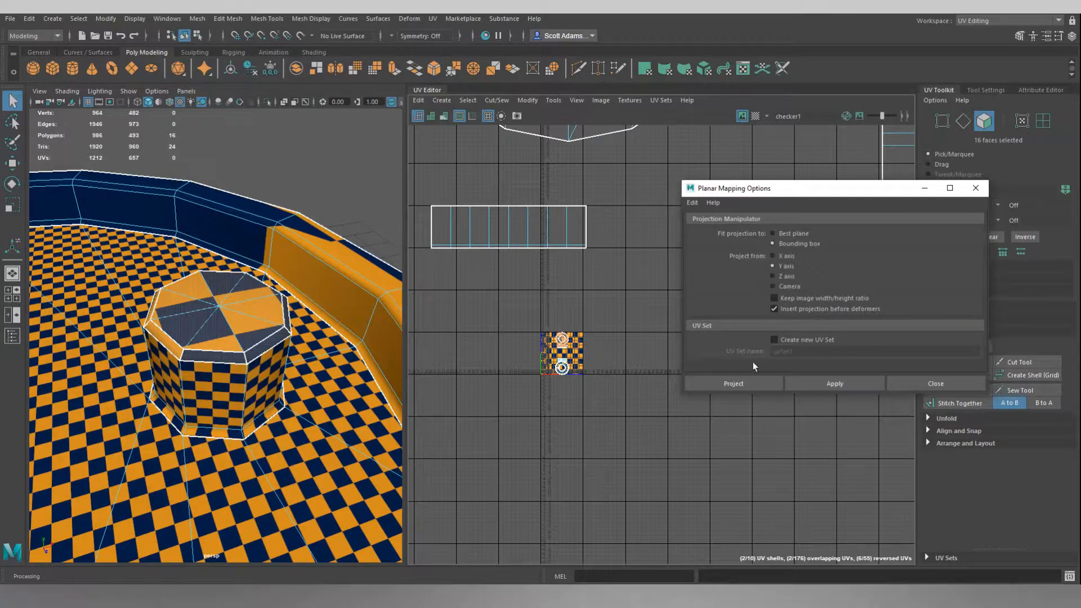
pyautogui.click(752, 380)
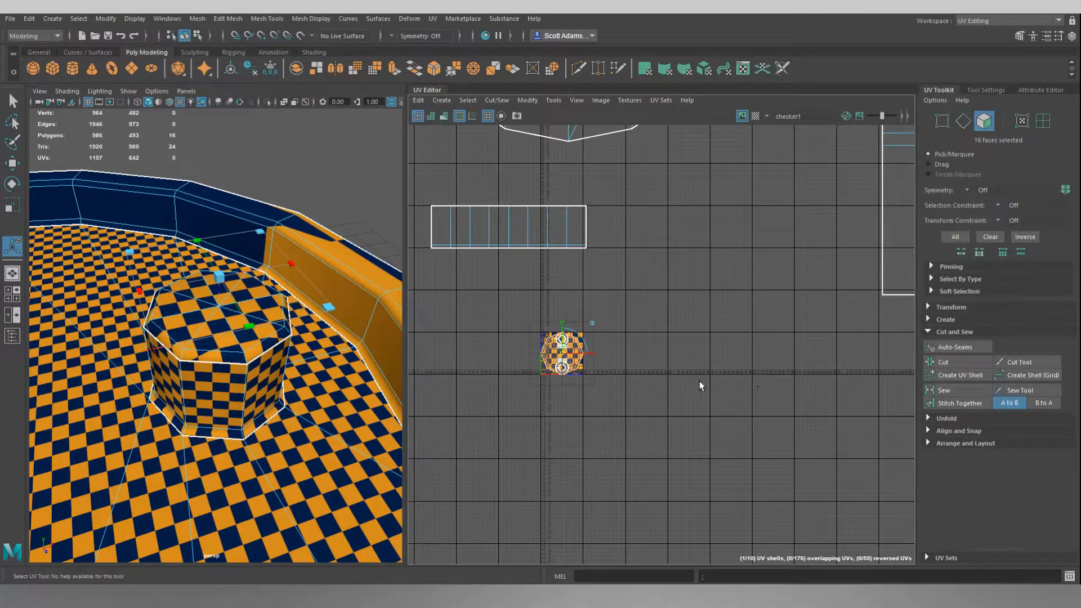
# Step: Scale the cap's top UV shell up uniformly until its checker size matches the cap's side
pyautogui.scroll(6, 215, 351)
pyautogui.keyDown('alt'); pyautogui.moveTo(279, 380); pyautogui.dragTo(286, 377); pyautogui.keyUp('alt')
pyautogui.click(316, 276)
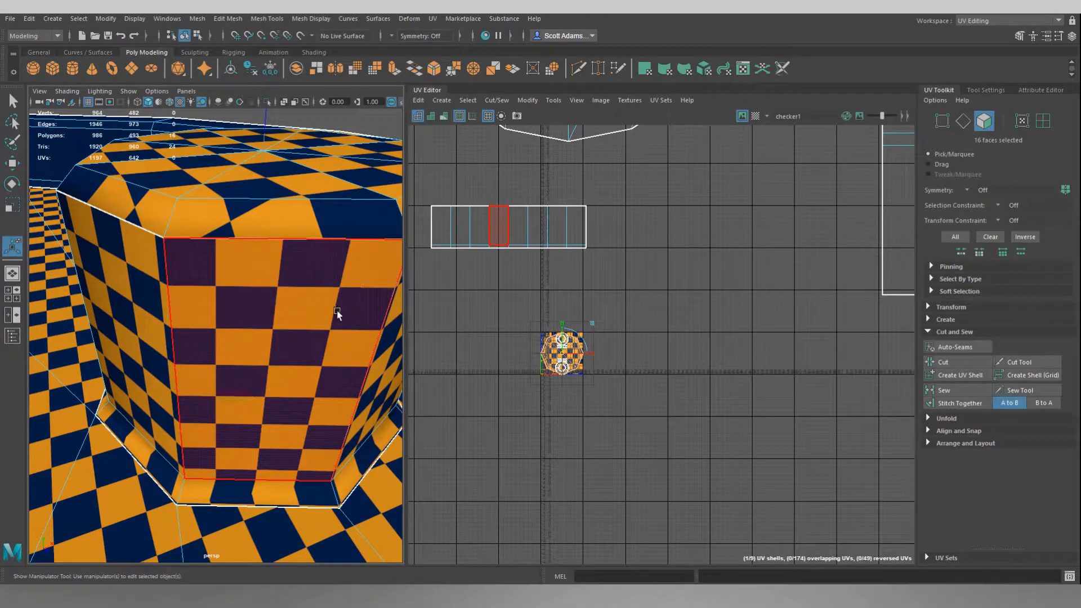
pyautogui.press('r')
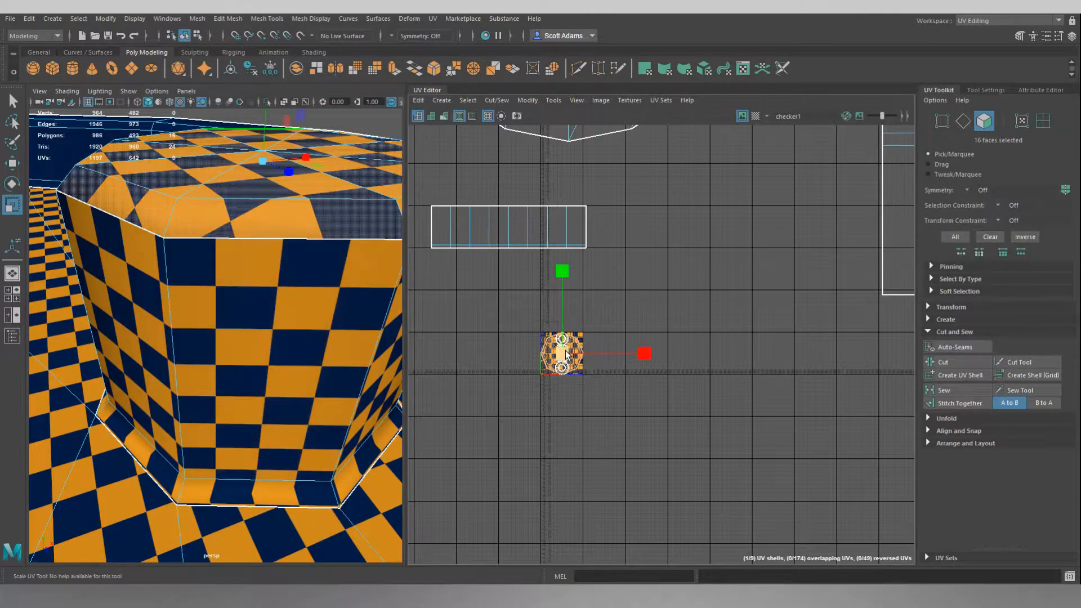
pyautogui.moveTo(566, 353); pyautogui.dragTo(611, 324)
pyautogui.keyDown('alt'); pyautogui.moveTo(370, 318); pyautogui.dragTo(351, 333); pyautogui.keyUp('alt')
# Step: Move the cap's top UV shell out of the 0–1 tile to just above the side shell and deselect it
pyautogui.scroll(-5, 350, 333)
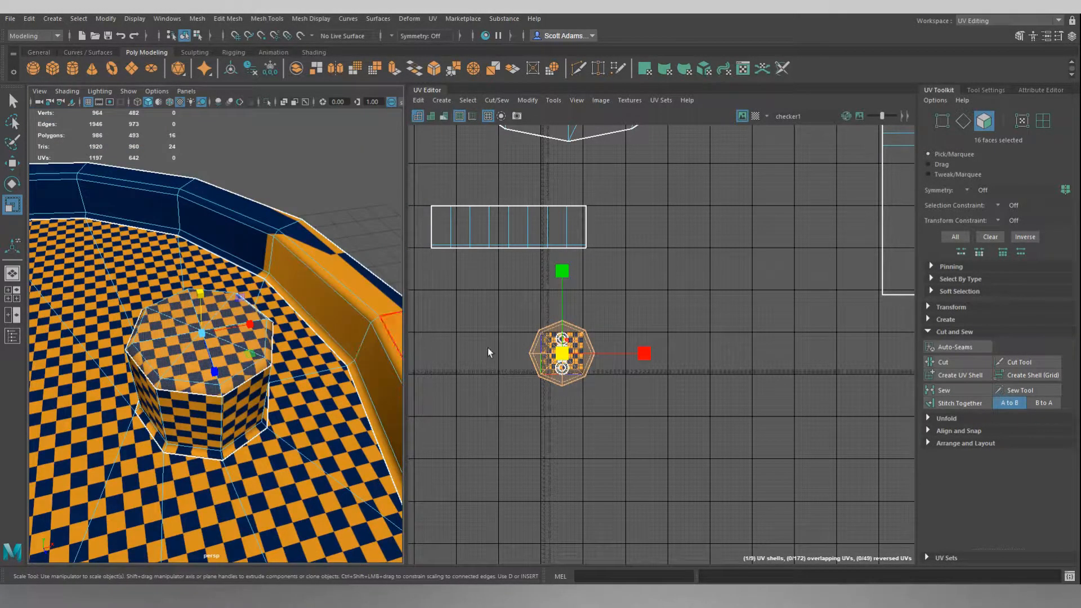
pyautogui.press('w')
pyautogui.moveTo(565, 339); pyautogui.dragTo(459, 168)
pyautogui.click(603, 309)
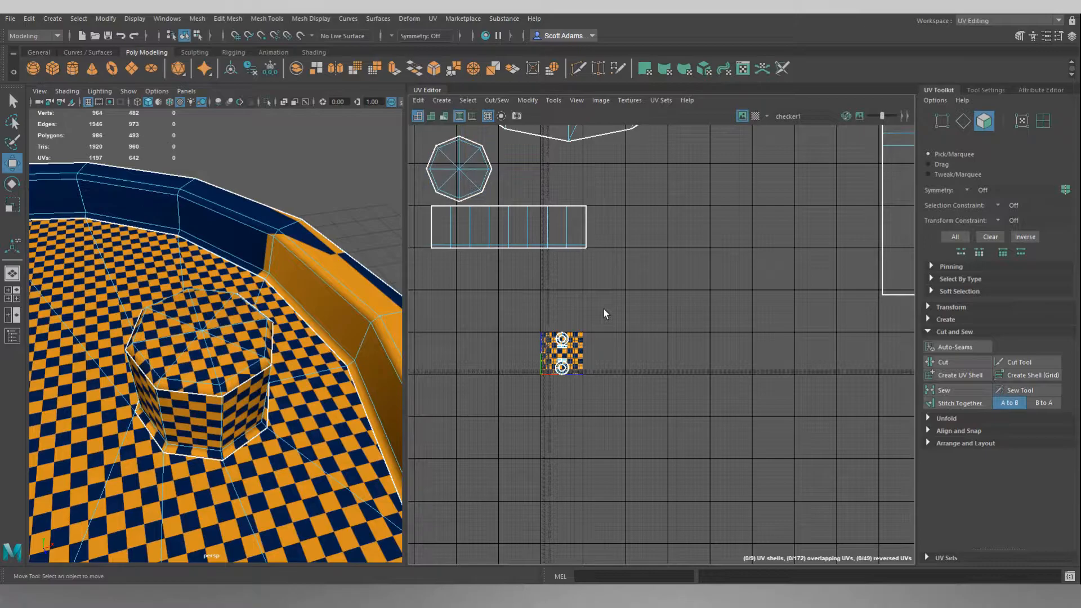
pyautogui.scroll(-6, 254, 350)
pyautogui.keyDown('alt'); pyautogui.moveTo(266, 349); pyautogui.dragTo(155, 302); pyautogui.keyUp('alt')
pyautogui.keyDown('alt'); pyautogui.moveTo(242, 312); pyautogui.dragTo(194, 296); pyautogui.keyUp('alt')
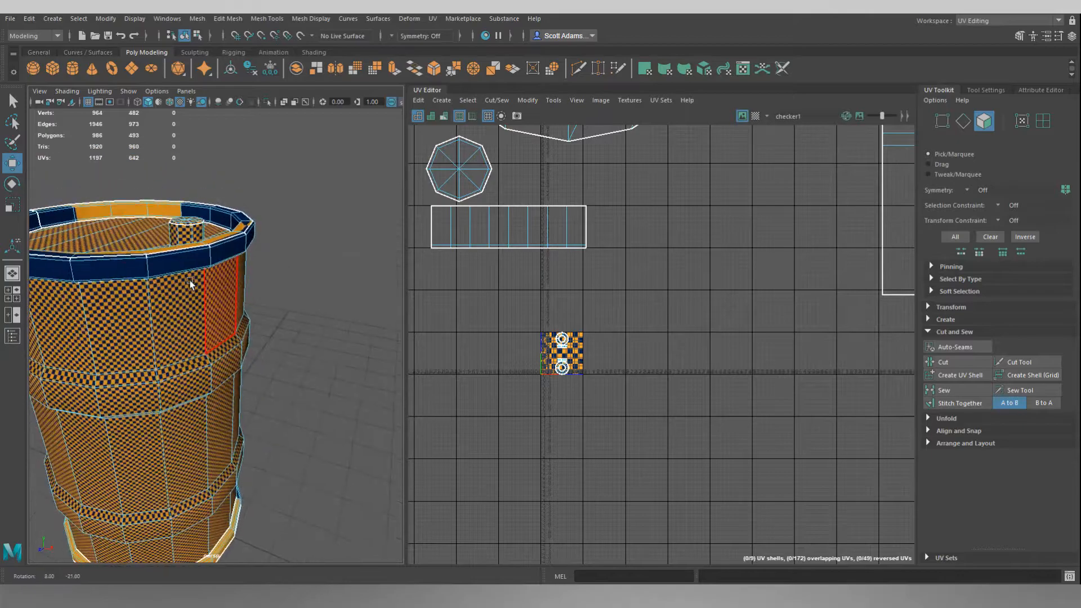
# Step: Examine the mapping on the barrel's bottom and top rims from several angles
pyautogui.keyDown('alt'); pyautogui.moveTo(206, 312); pyautogui.dragTo(226, 274, button='right'); pyautogui.keyUp('alt')
pyautogui.keyDown('alt'); pyautogui.moveTo(227, 274); pyautogui.dragTo(269, 204, button='middle'); pyautogui.keyUp('alt')
pyautogui.keyDown('alt'); pyautogui.moveTo(297, 435); pyautogui.dragTo(281, 316, button='middle'); pyautogui.keyUp('alt')
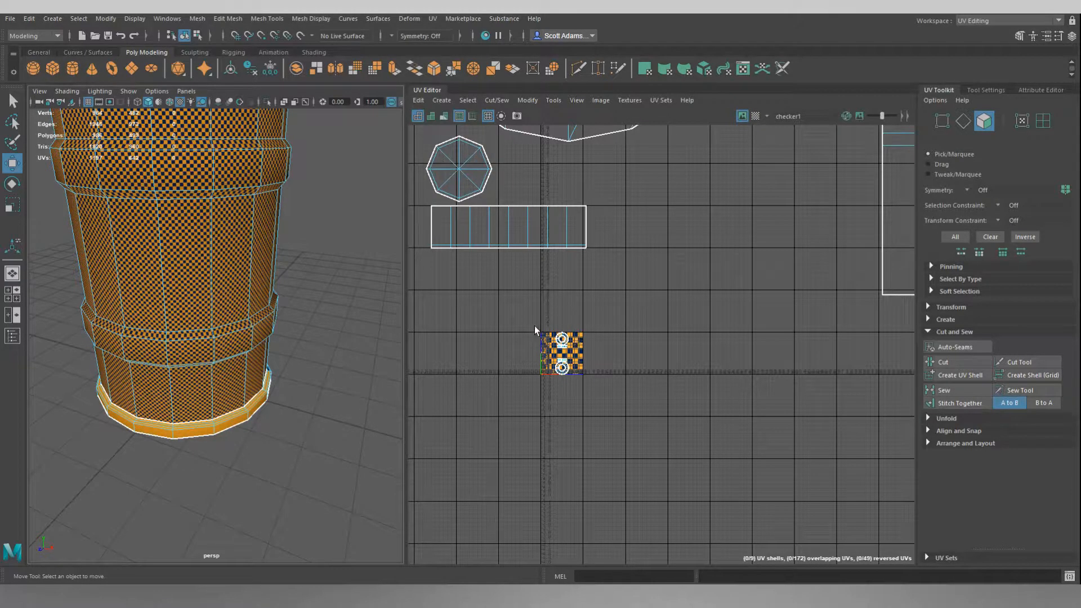
pyautogui.scroll(2, 560, 324)
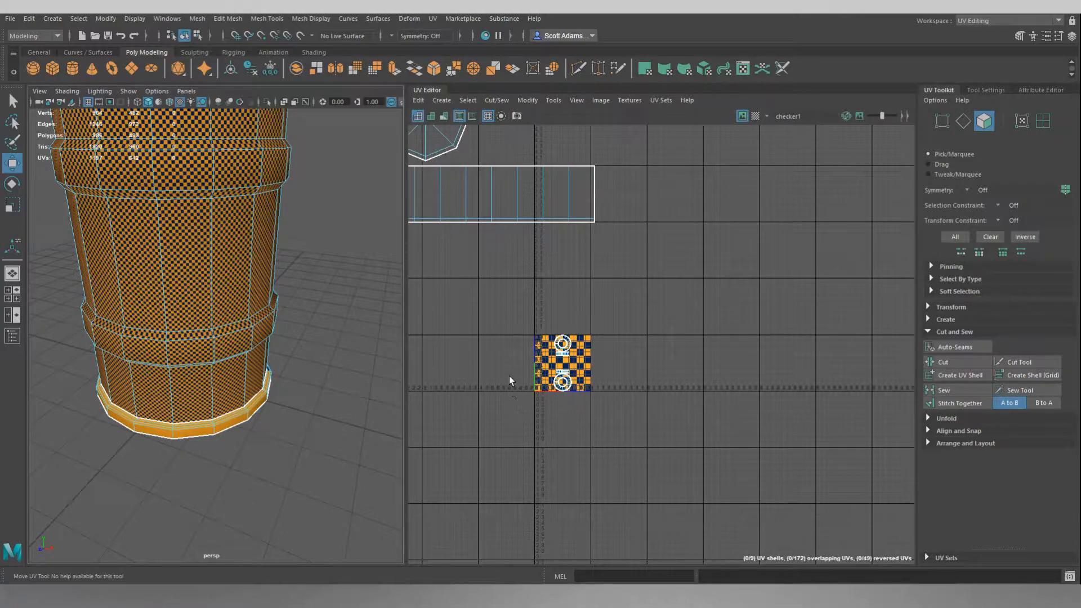
pyautogui.keyDown('alt'); pyautogui.moveTo(459, 266); pyautogui.dragTo(487, 303, button='middle'); pyautogui.keyUp('alt')
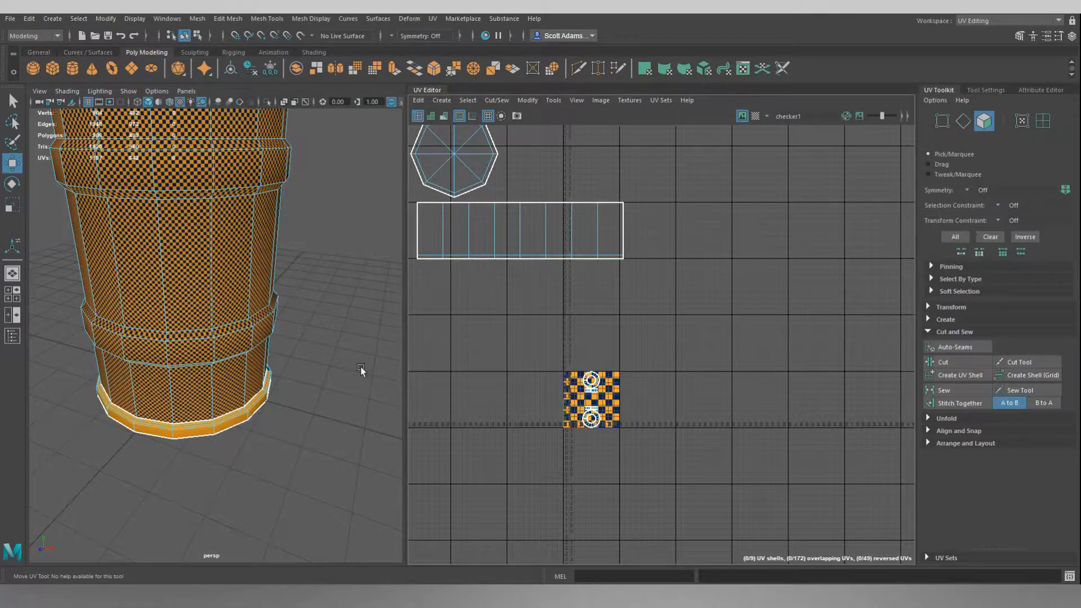
pyautogui.scroll(6, 304, 398)
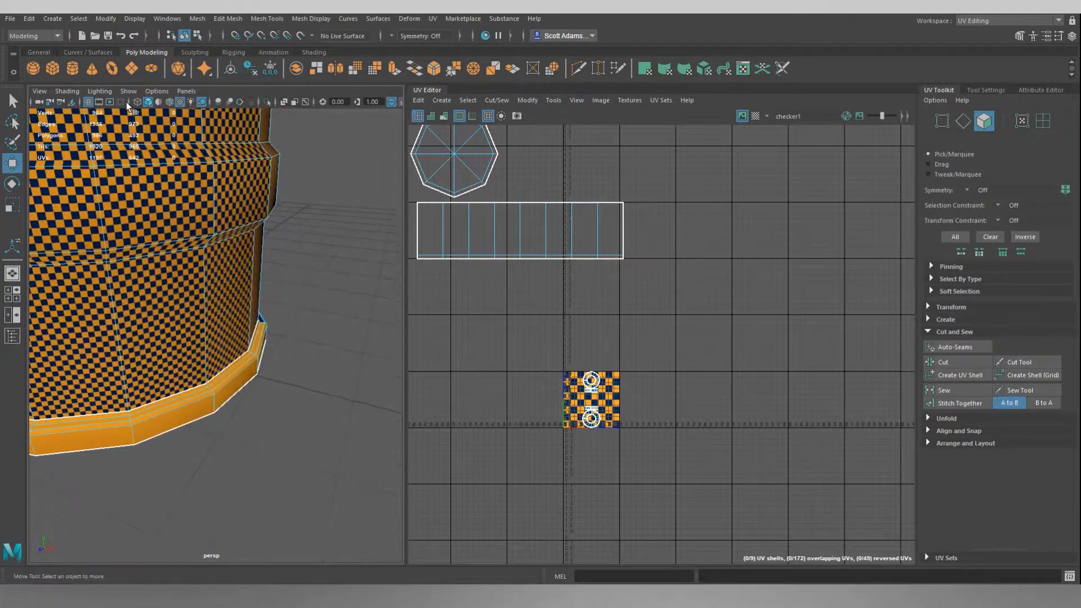
pyautogui.scroll(5, 244, 294)
pyautogui.keyDown('alt'); pyautogui.moveTo(289, 317); pyautogui.dragTo(242, 284, button='middle'); pyautogui.keyUp('alt')
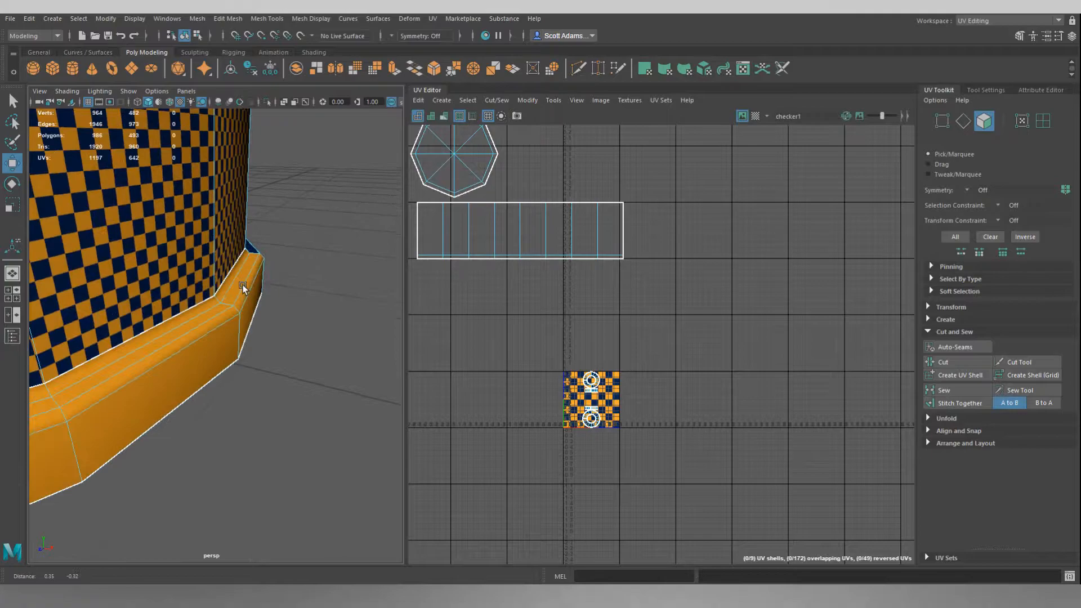
pyautogui.keyDown('alt'); pyautogui.moveTo(243, 289); pyautogui.dragTo(231, 287); pyautogui.keyUp('alt')
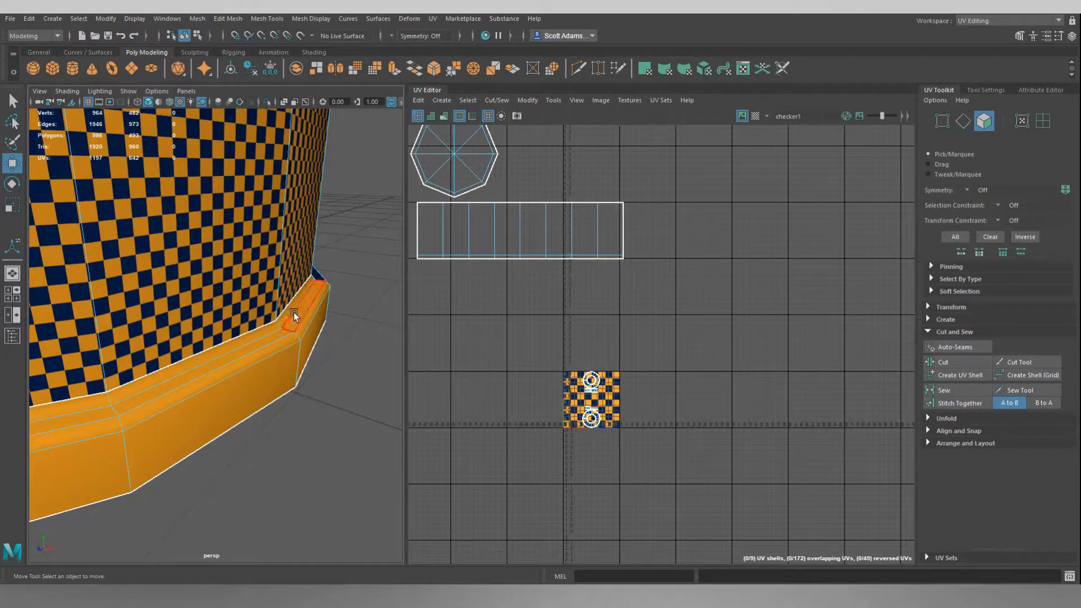
pyautogui.keyDown('alt'); pyautogui.moveTo(309, 326); pyautogui.dragTo(340, 366); pyautogui.keyUp('alt')
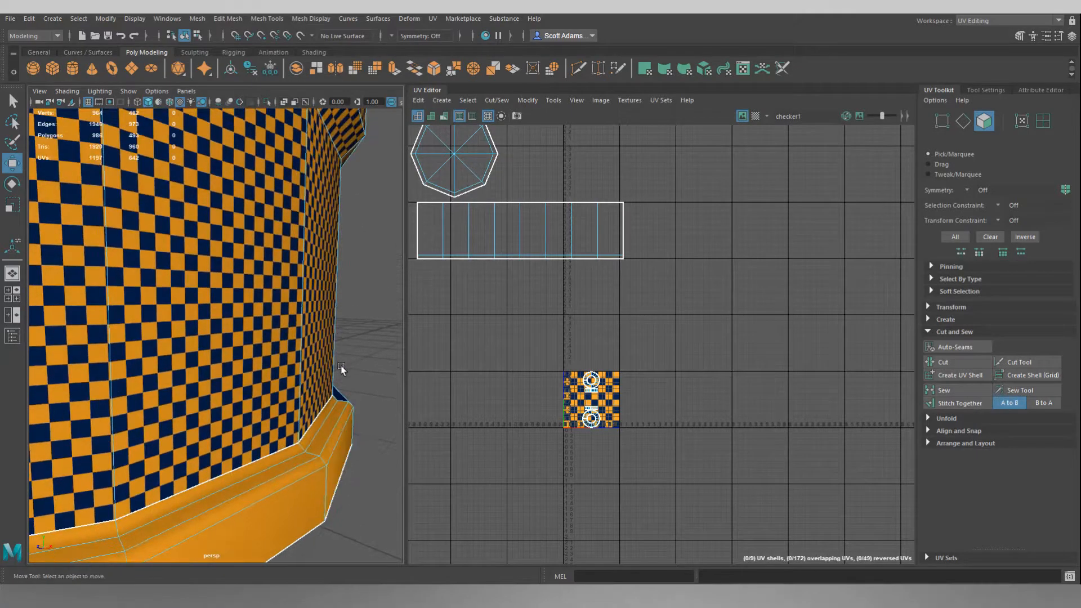
pyautogui.keyDown('alt'); pyautogui.moveTo(340, 366); pyautogui.dragTo(236, 222, button='middle'); pyautogui.keyUp('alt')
pyautogui.keyDown('alt'); pyautogui.moveTo(235, 224); pyautogui.dragTo(250, 305); pyautogui.keyUp('alt')
pyautogui.keyDown('alt'); pyautogui.moveTo(326, 202); pyautogui.dragTo(264, 240); pyautogui.keyUp('alt')
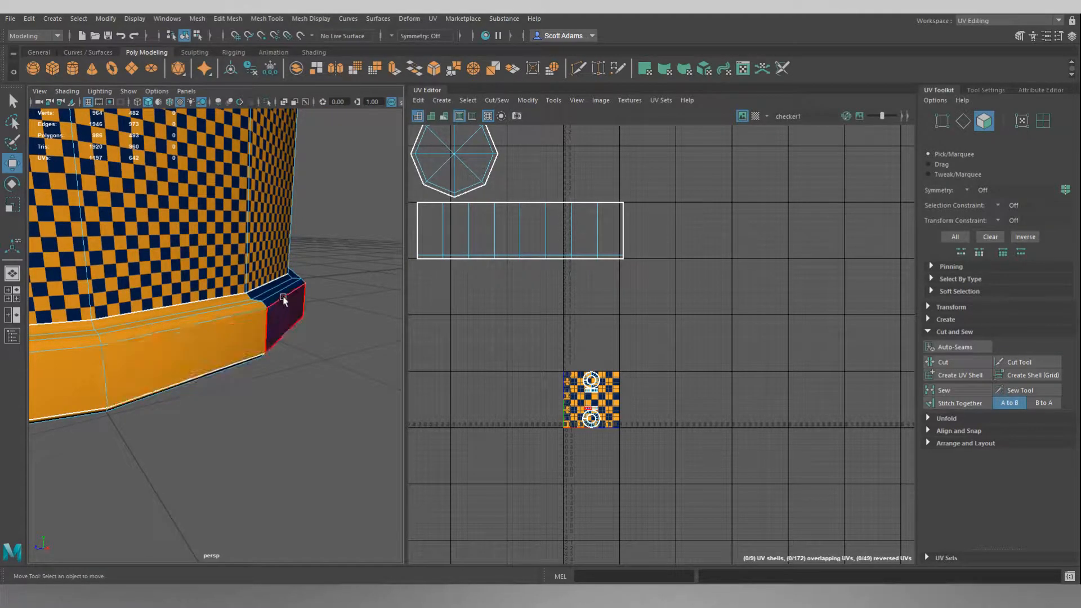
pyautogui.keyDown('alt'); pyautogui.moveTo(223, 340); pyautogui.dragTo(243, 327); pyautogui.keyUp('alt')
pyautogui.keyDown('alt'); pyautogui.moveTo(243, 326); pyautogui.dragTo(247, 327, button='middle'); pyautogui.keyUp('alt')
pyautogui.keyDown('alt'); pyautogui.moveTo(247, 328); pyautogui.dragTo(250, 344); pyautogui.keyUp('alt')
pyautogui.keyDown('alt'); pyautogui.moveTo(251, 282); pyautogui.dragTo(267, 318); pyautogui.keyUp('alt')
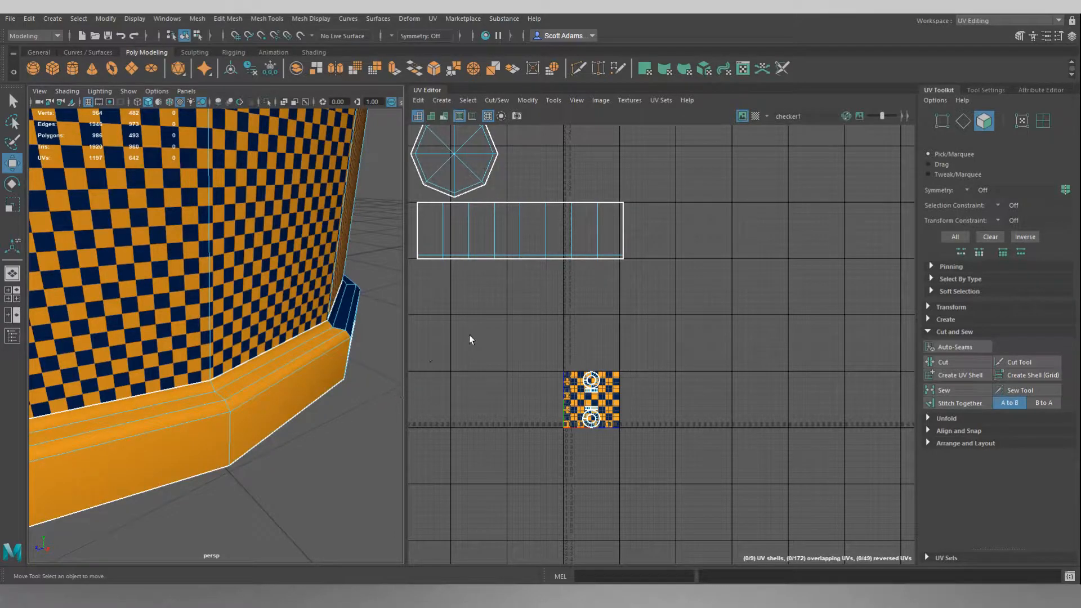
pyautogui.scroll(-10, 305, 348)
pyautogui.keyDown('alt'); pyautogui.moveTo(295, 215); pyautogui.dragTo(323, 306); pyautogui.keyUp('alt')
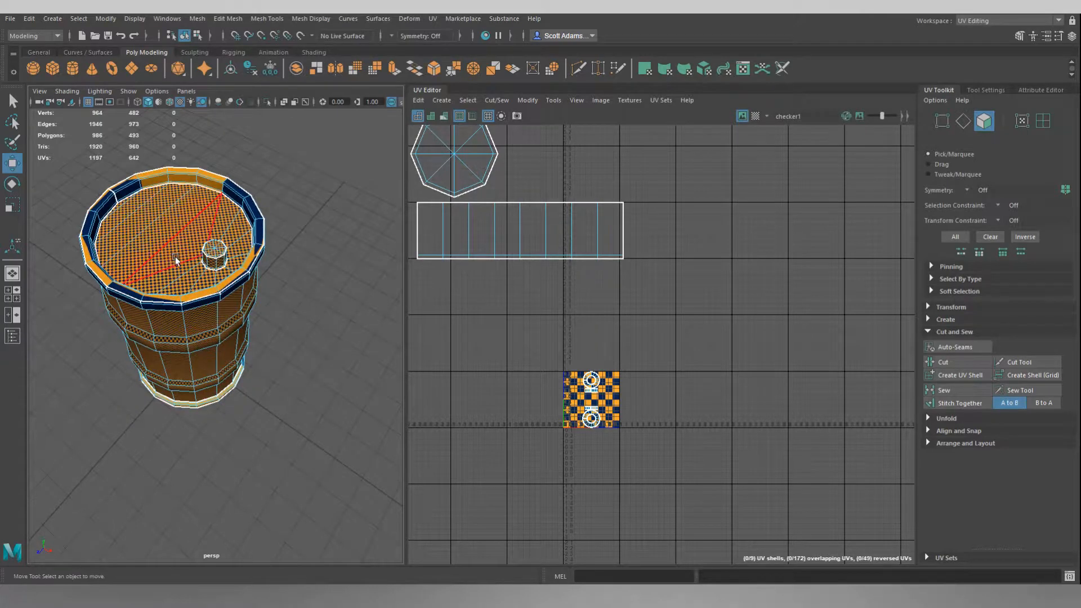
pyautogui.keyDown('alt'); pyautogui.moveTo(246, 322); pyautogui.dragTo(238, 265); pyautogui.keyUp('alt')
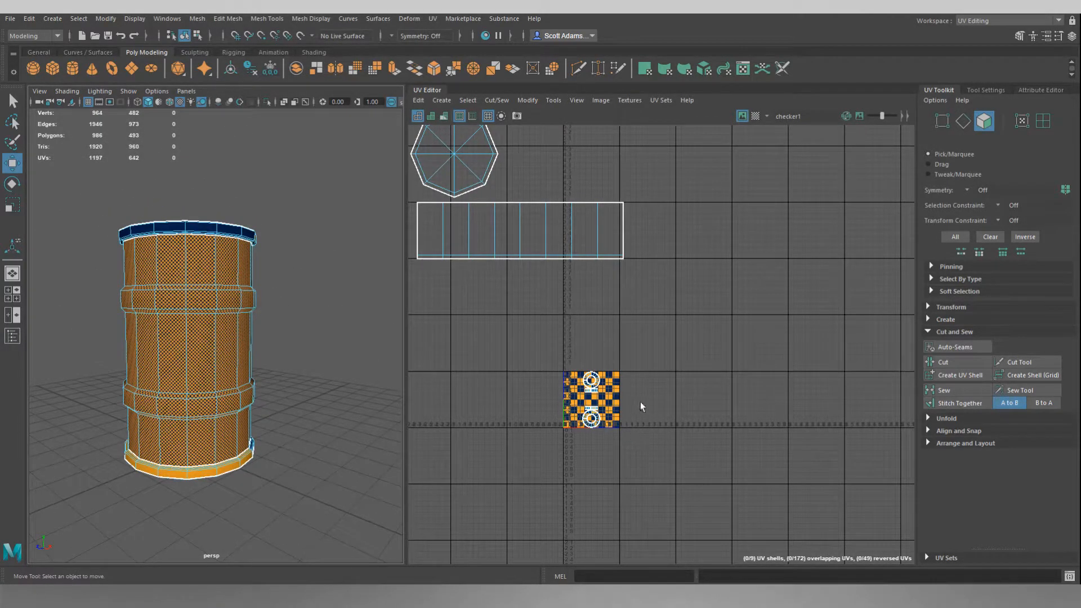
# Step: Select the four rim UV shells in the 0–1 tile, unitize them, and clear the selection
pyautogui.scroll(3, 621, 394)
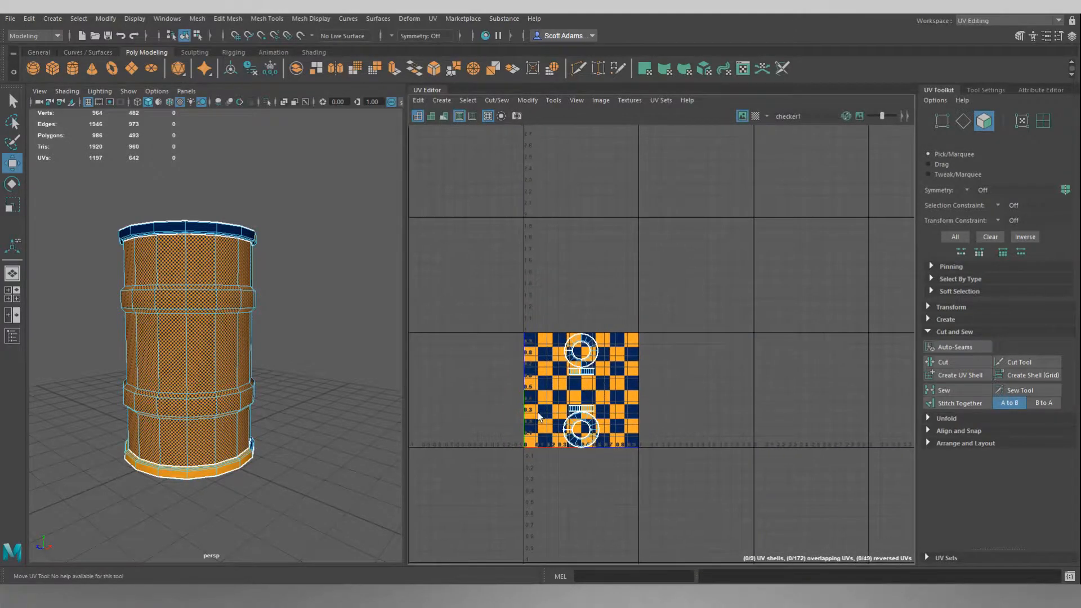
pyautogui.rightClick(554, 253)
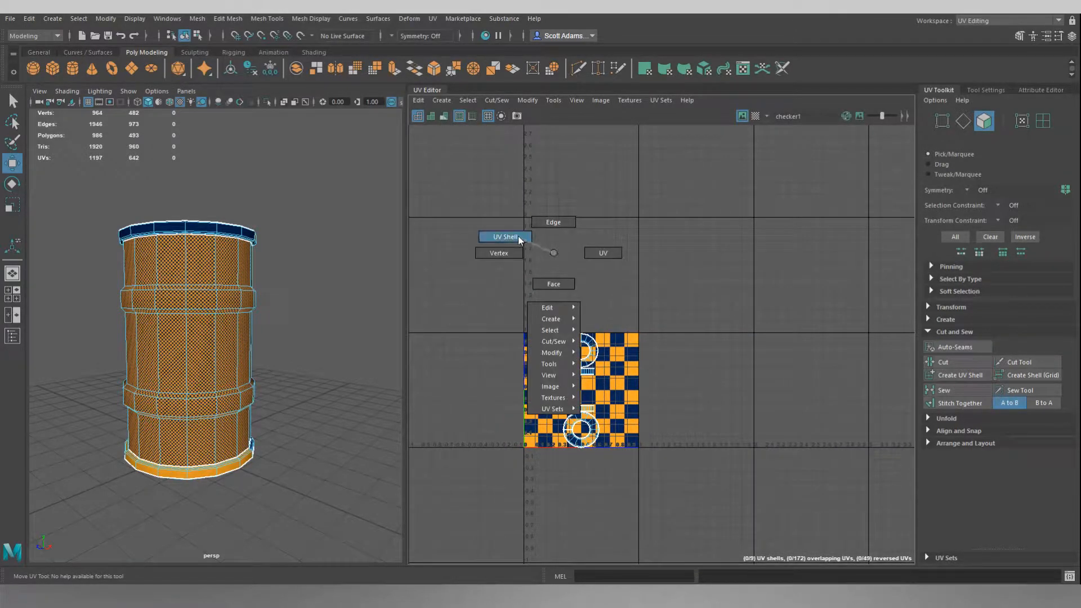
pyautogui.click(501, 237)
pyautogui.moveTo(505, 309); pyautogui.dragTo(668, 489)
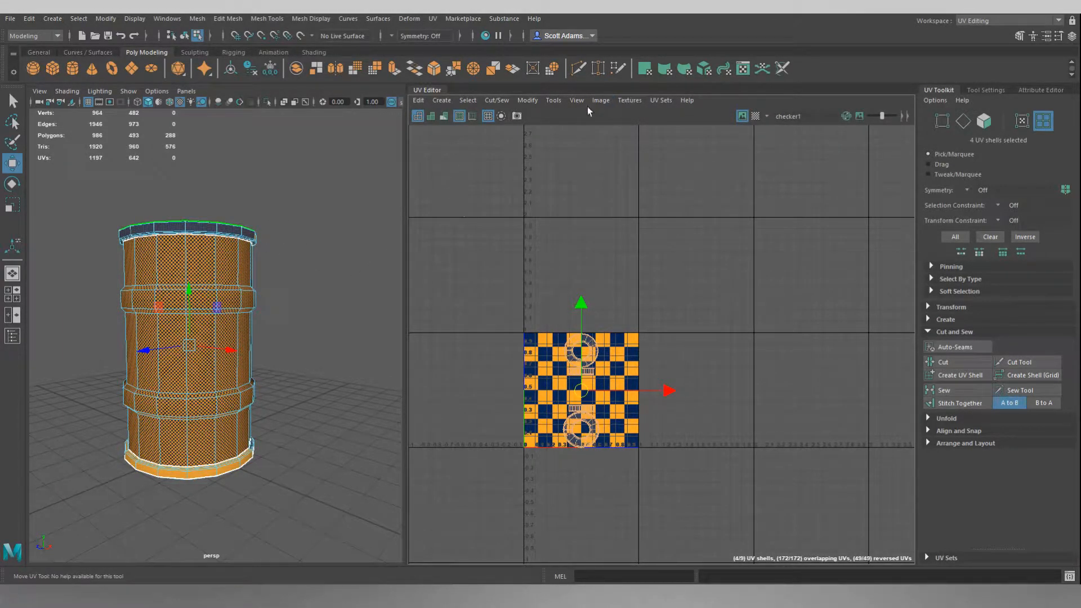
pyautogui.click(528, 100)
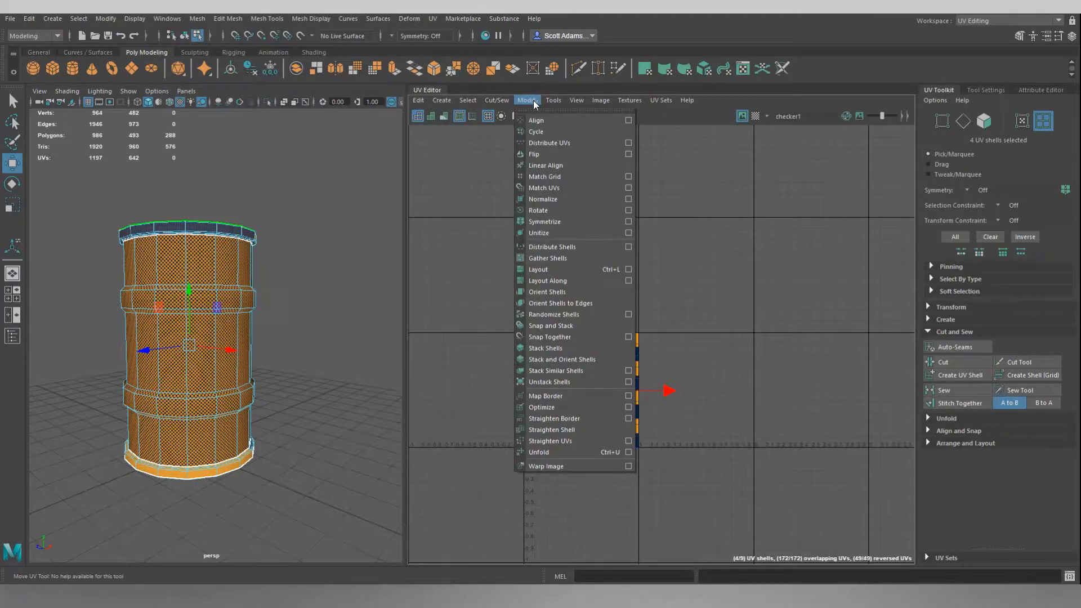
pyautogui.click(545, 233)
pyautogui.click(555, 270)
# Step: Pull individual unitized face shells off the stack in the 0–1 tile to check how they overlap
pyautogui.click(600, 383)
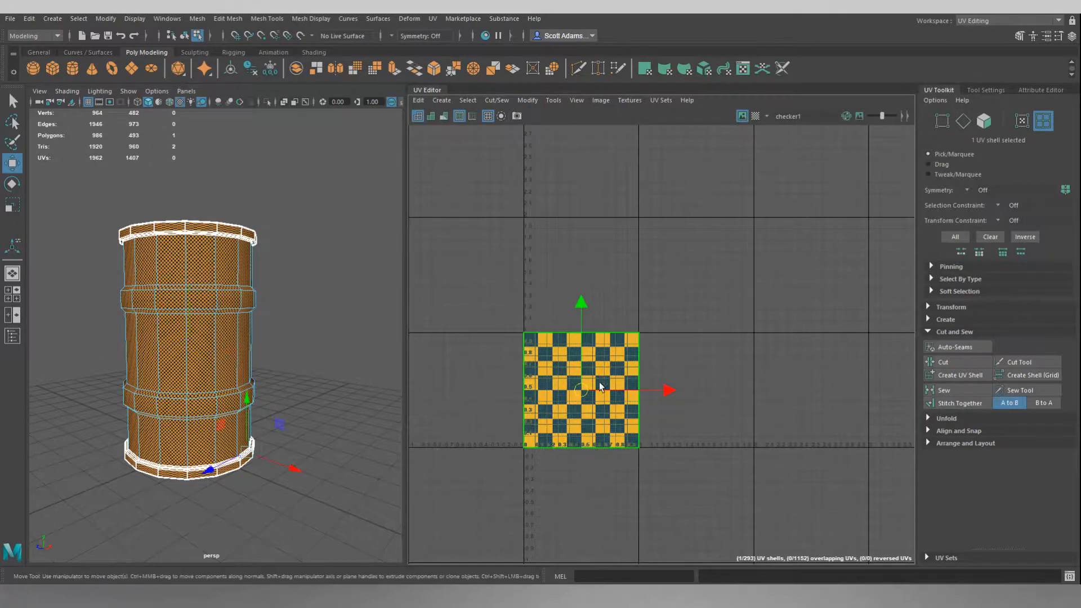
pyautogui.moveTo(583, 390); pyautogui.dragTo(720, 326)
pyautogui.click(586, 412)
pyautogui.moveTo(582, 388); pyautogui.dragTo(592, 289)
pyautogui.click(585, 397)
pyautogui.moveTo(585, 397); pyautogui.dragTo(642, 445)
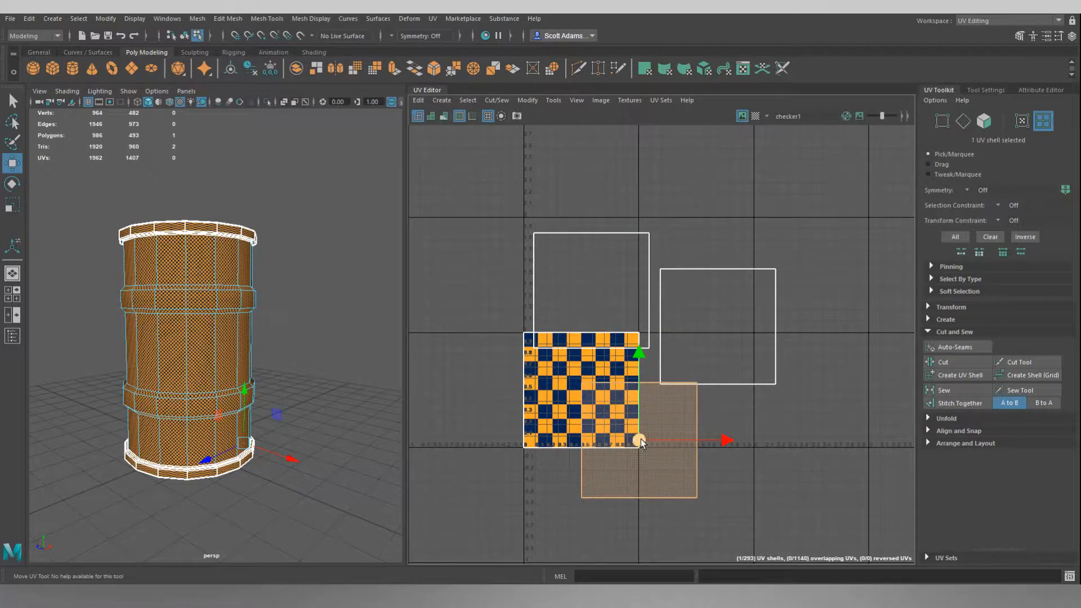
# Step: Undo the moves of the stacked face shells and clear the selection
pyautogui.hotkey('ctrl', 'z')
pyautogui.hotkey('ctrl', 'z')
pyautogui.hotkey('ctrl', 'z')
pyautogui.hotkey('ctrl', 'z')
pyautogui.hotkey('ctrl', 'z')
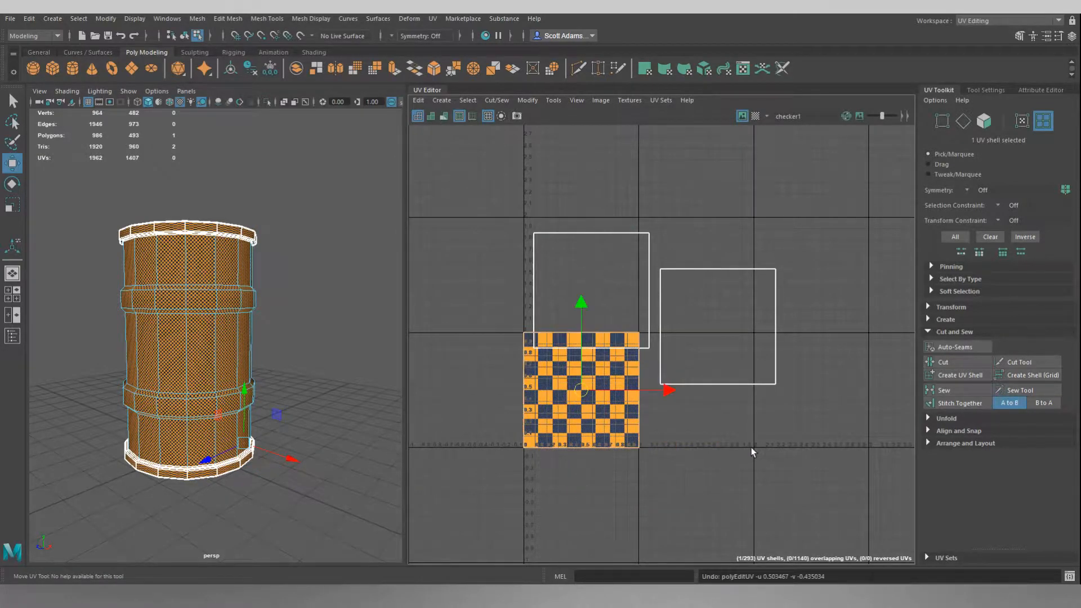
pyautogui.hotkey('ctrl', 'z')
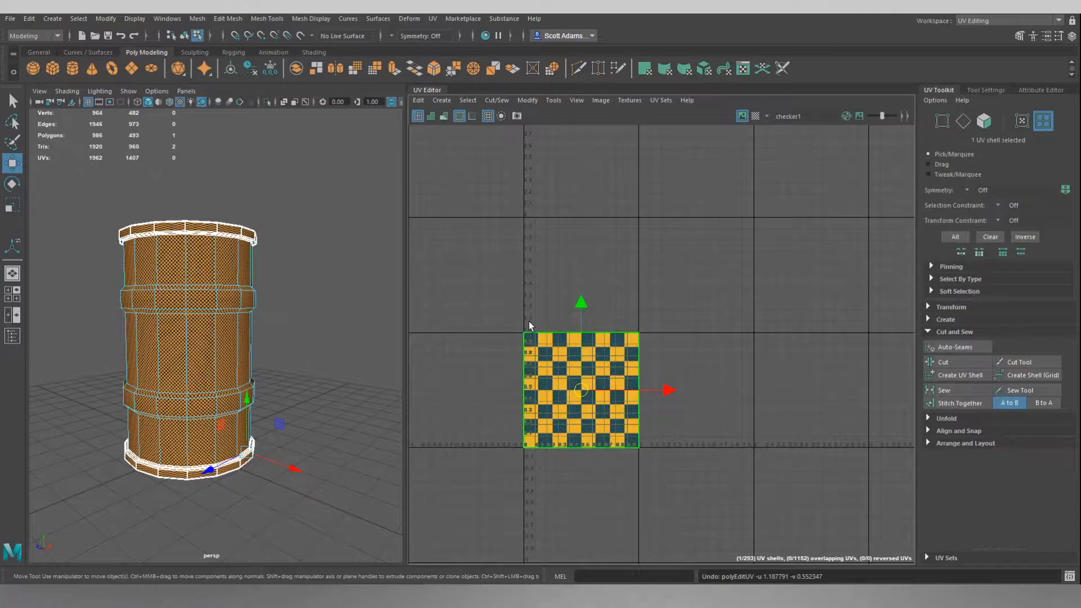
pyautogui.click(546, 266)
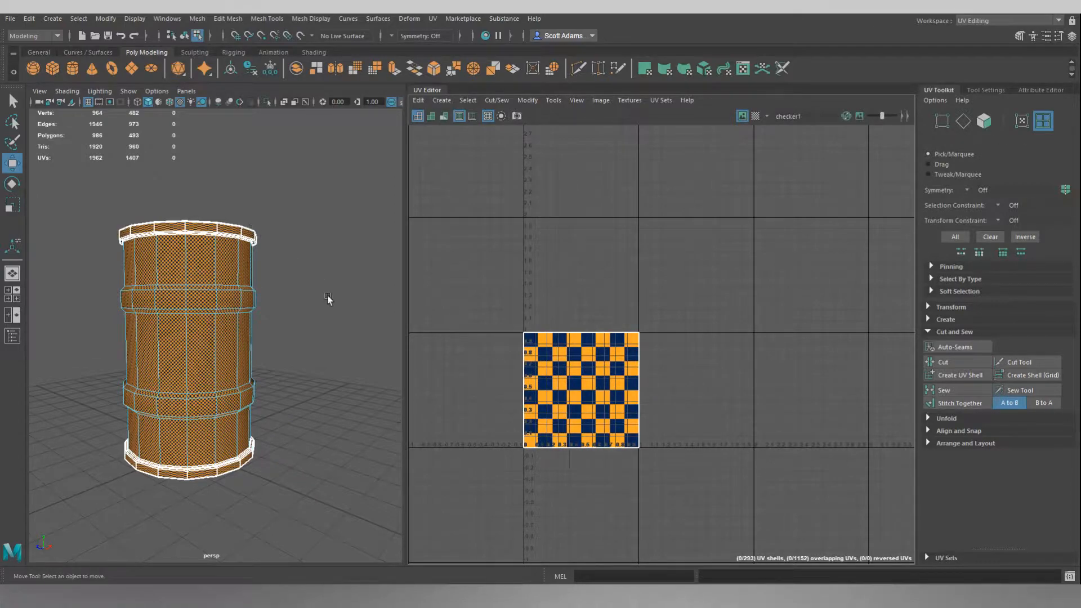
# Step: Examine the unitized stack beside the cap shells in the UV layout and the checker pattern on the barrel's top rim
pyautogui.scroll(-7, 640, 272)
pyautogui.keyDown('alt'); pyautogui.moveTo(774, 248); pyautogui.dragTo(760, 341, button='middle'); pyautogui.keyUp('alt')
pyautogui.scroll(4, 585, 326)
pyautogui.scroll(1, 586, 326)
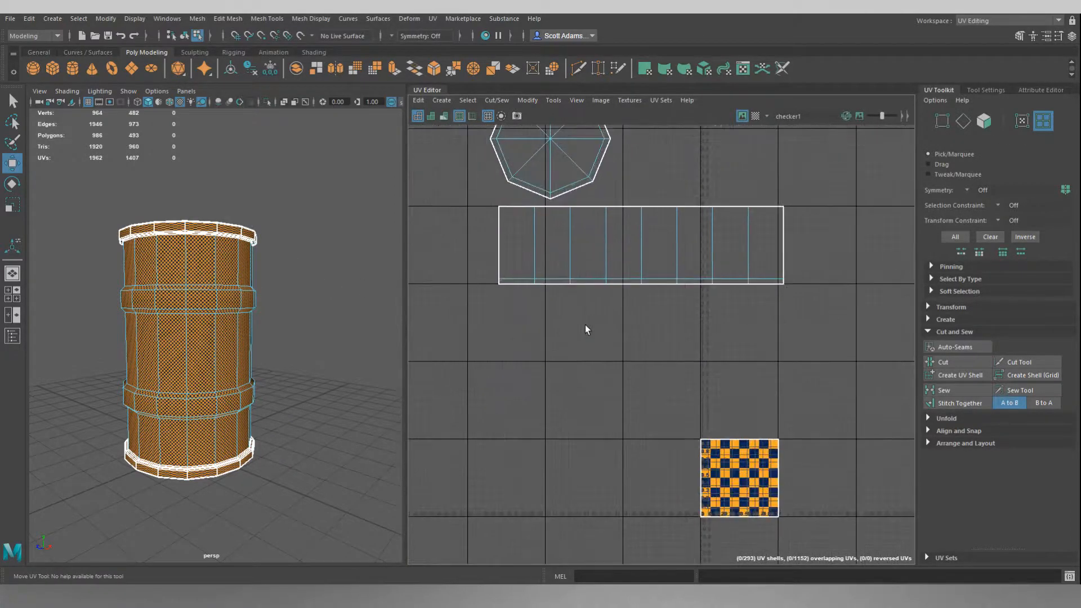
pyautogui.click(594, 281)
pyautogui.keyDown('alt'); pyautogui.moveTo(698, 370); pyautogui.dragTo(662, 337, button='middle'); pyautogui.keyUp('alt')
pyautogui.scroll(5, 292, 303)
pyautogui.keyDown('alt'); pyautogui.moveTo(347, 239); pyautogui.dragTo(349, 323, button='middle'); pyautogui.keyUp('alt')
pyautogui.moveTo(350, 323)
pyautogui.keyDown('alt'); pyautogui.mouseDown()
pyautogui.moveTo(371, 316)
pyautogui.moveTo(364, 323)
pyautogui.mouseUp(); pyautogui.keyUp('alt')
pyautogui.scroll(-5, 364, 324)
pyautogui.keyDown('alt'); pyautogui.moveTo(310, 355); pyautogui.dragTo(538, 326); pyautogui.keyUp('alt')
pyautogui.keyDown('alt'); pyautogui.moveTo(351, 293); pyautogui.dragTo(315, 309, button='middle'); pyautogui.keyUp('alt')
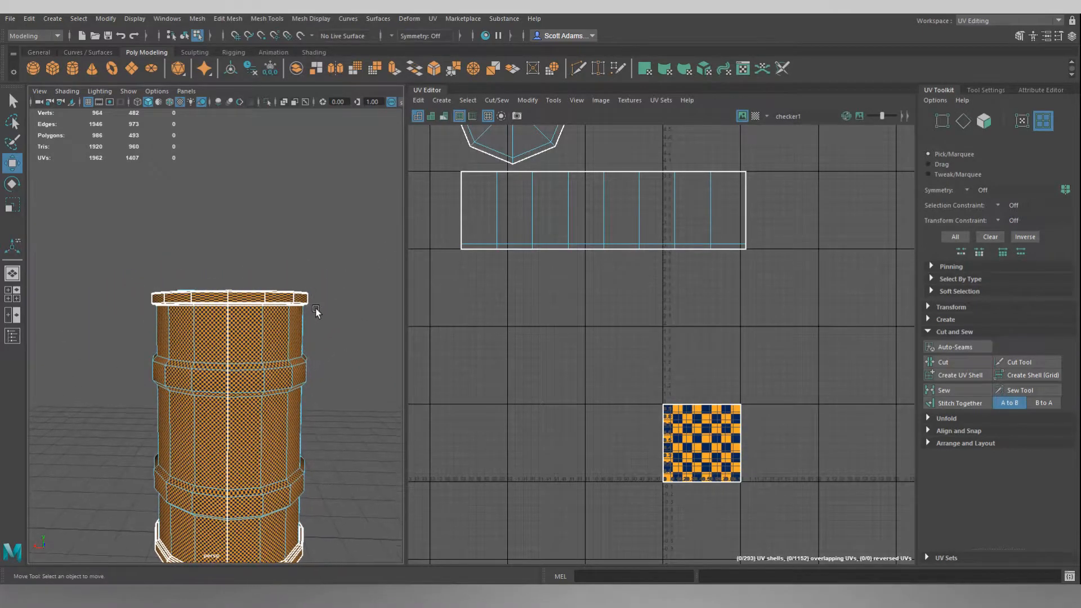
# Step: Select the ring of short vertical edges around the lowest bevel band under the top rim, leaving one corner edge unselected as the seam
pyautogui.scroll(5, 316, 309)
pyautogui.rightClick(309, 151)
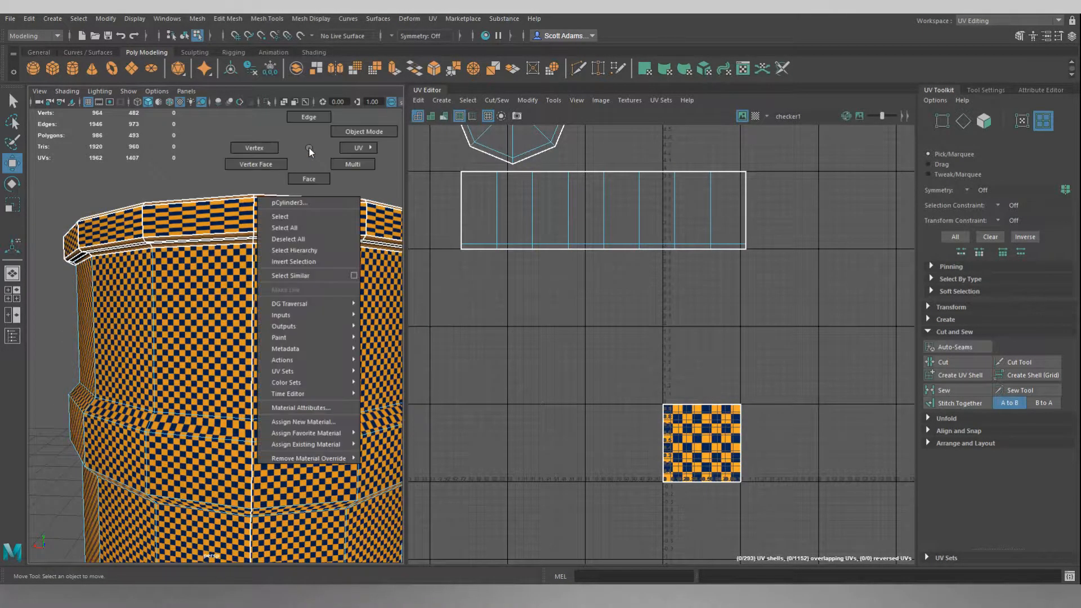
pyautogui.click(309, 117)
pyautogui.keyDown('alt'); pyautogui.moveTo(339, 183); pyautogui.dragTo(285, 166); pyautogui.keyUp('alt')
pyautogui.scroll(5, 276, 164)
pyautogui.keyDown('alt'); pyautogui.moveTo(263, 162); pyautogui.dragTo(265, 228, button='middle'); pyautogui.keyUp('alt')
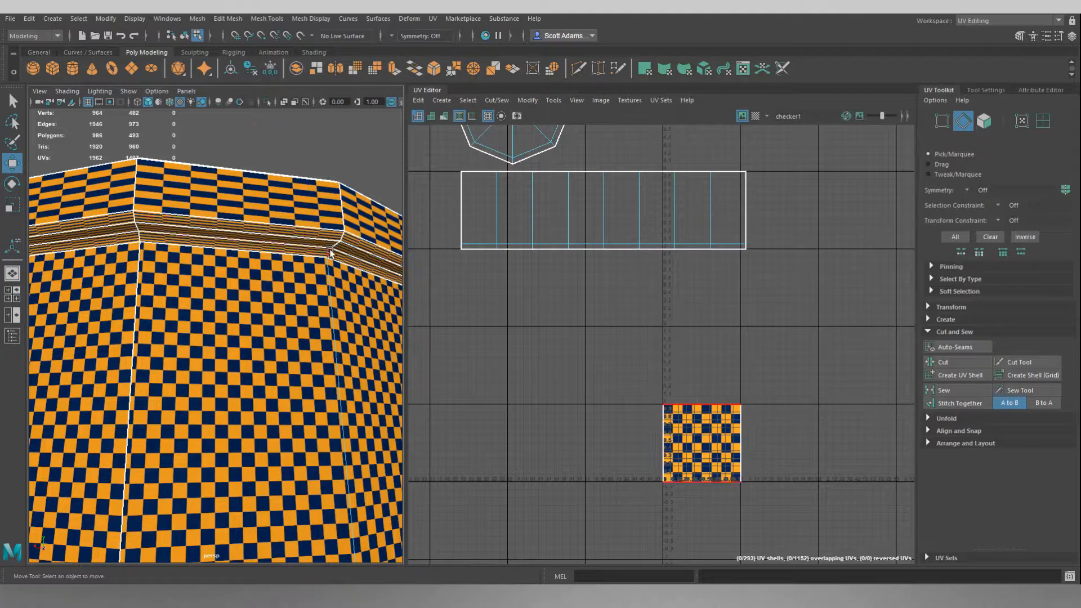
pyautogui.click(150, 239)
pyautogui.click(330, 257)
pyautogui.click(138, 243)
pyautogui.click(138, 244)
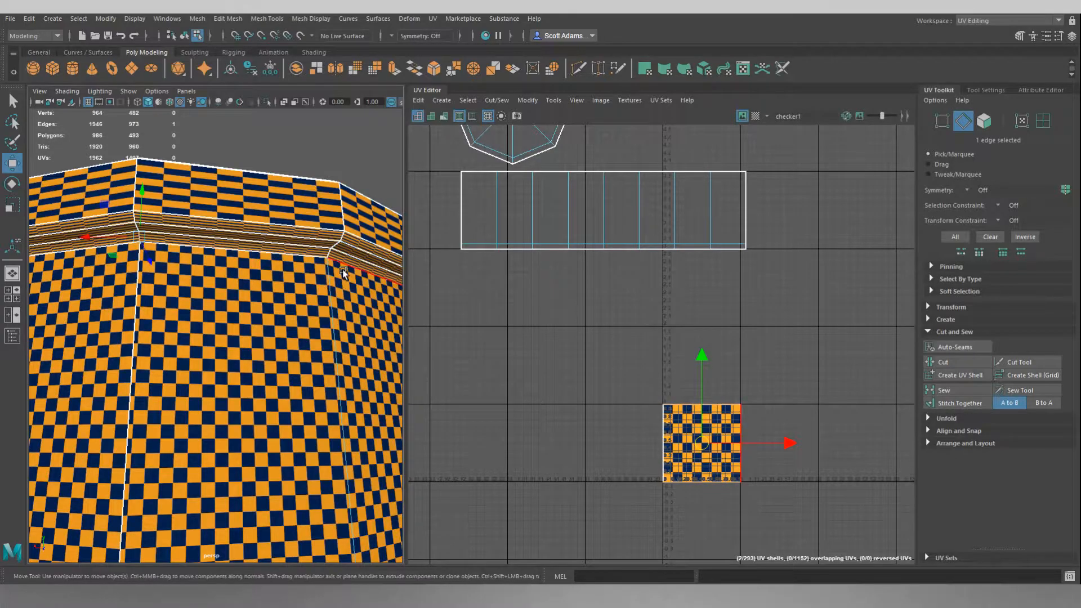
pyautogui.doubleClick(331, 256)
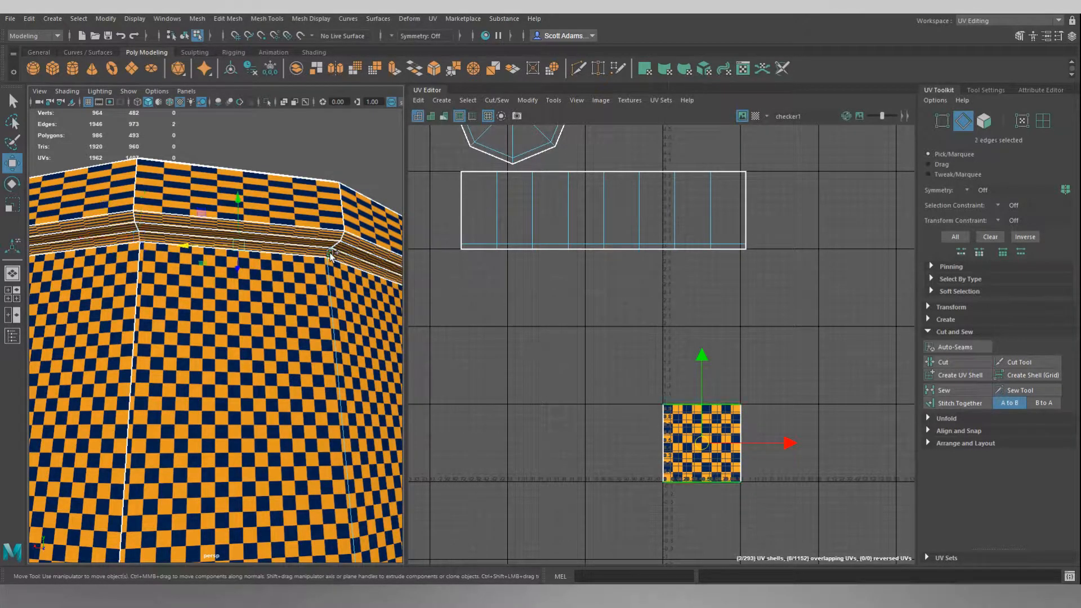
pyautogui.keyDown('alt'); pyautogui.moveTo(354, 310); pyautogui.dragTo(367, 313); pyautogui.keyUp('alt')
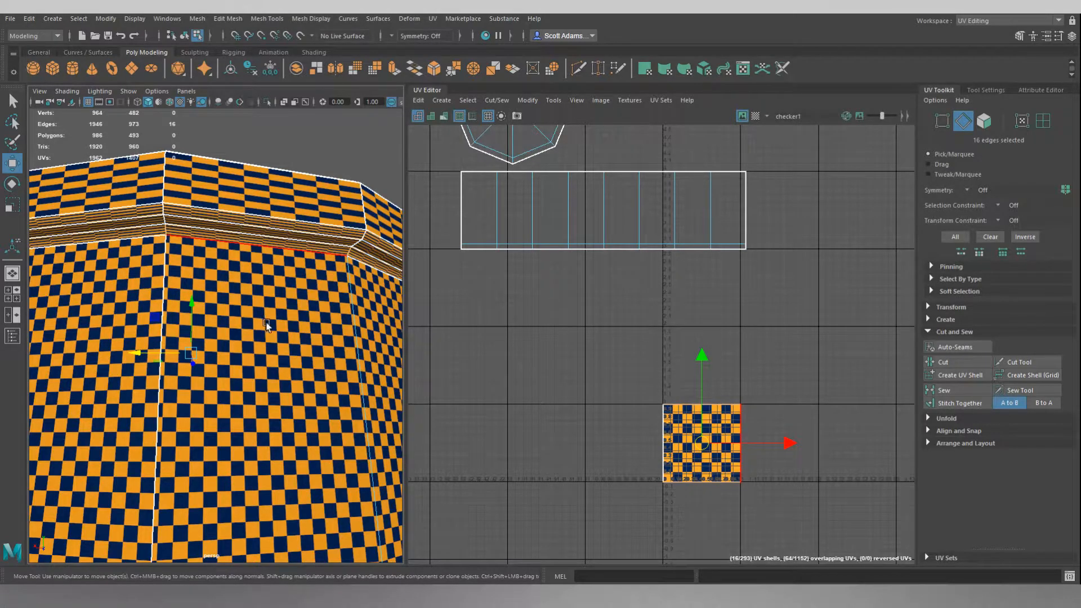
pyautogui.click(169, 238)
pyautogui.click(211, 256)
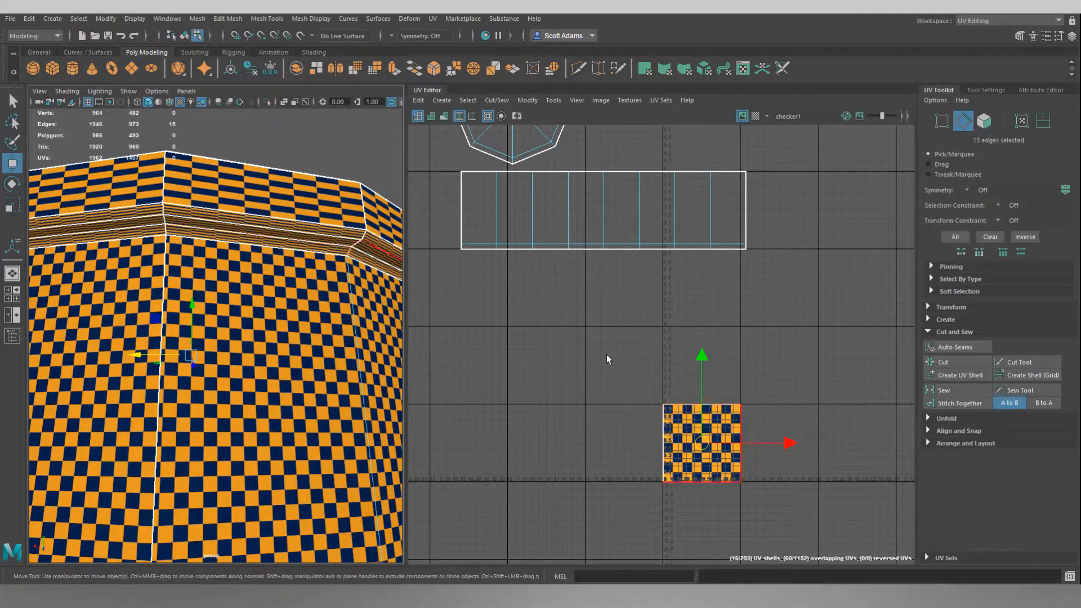
# Step: Add the ring of short vertical edges around the middle bevel band to the selection, leaving out the edge at the seam corner
pyautogui.keyDown('shift'); pyautogui.click(357, 246); pyautogui.keyUp('shift')
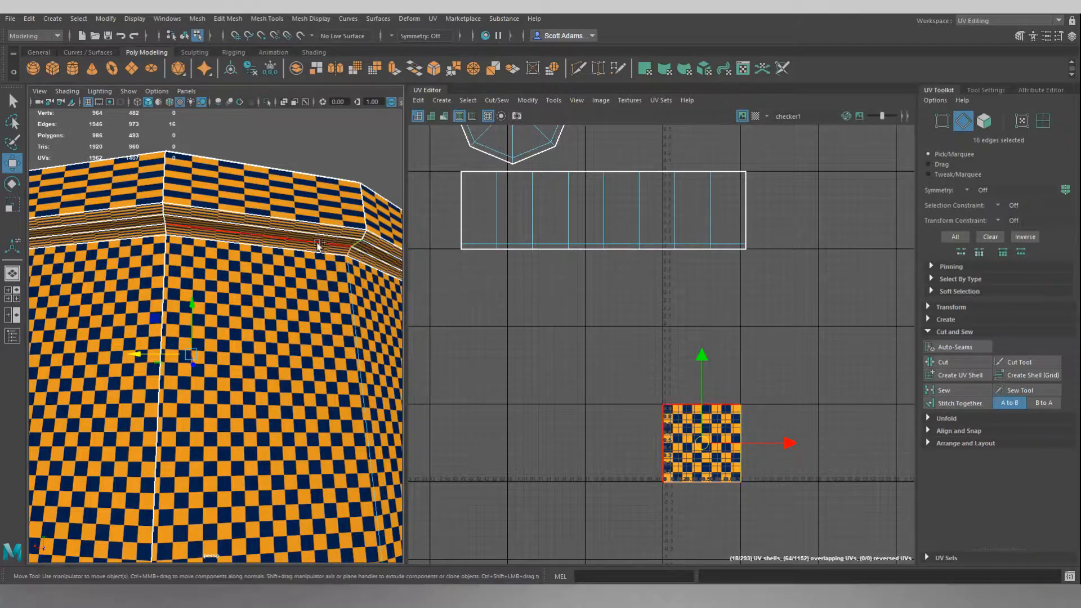
pyautogui.keyDown('shift'); pyautogui.click(166, 220); pyautogui.keyUp('shift')
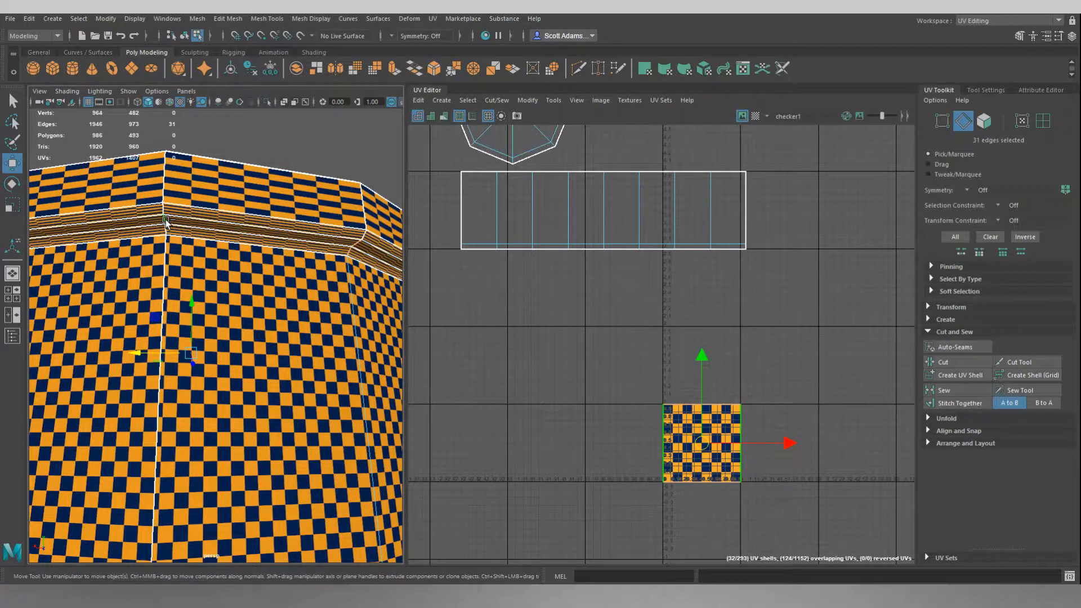
pyautogui.keyDown('shift'); pyautogui.click(163, 210); pyautogui.keyUp('shift')
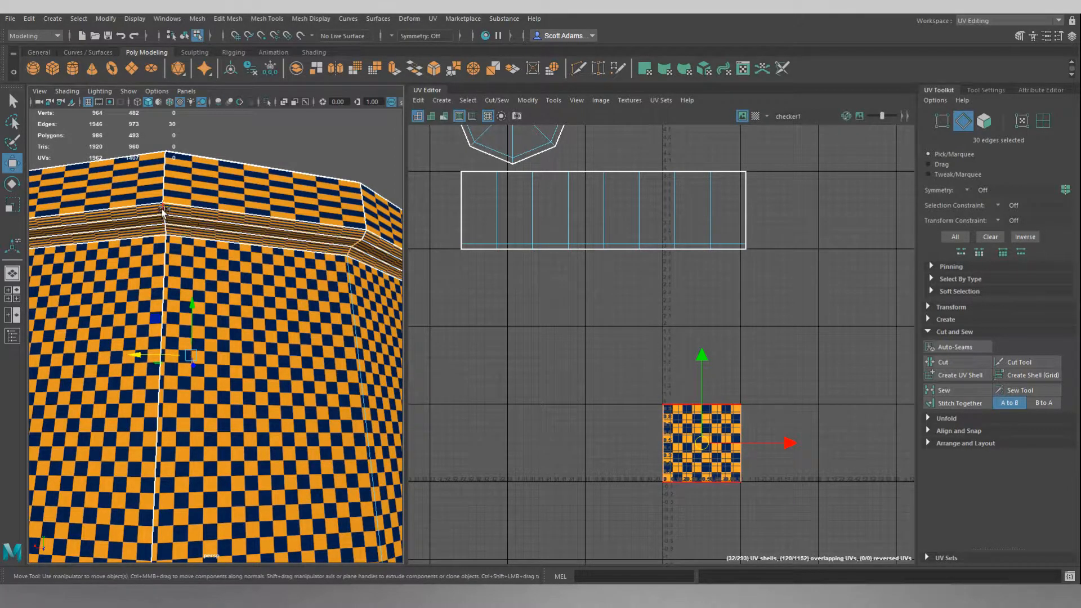
# Step: Add the upper bevel band's ring of short vertical edges to the selection, again excluding the one at the seam corner
pyautogui.keyDown('shift'); pyautogui.click(219, 223); pyautogui.keyUp('shift')
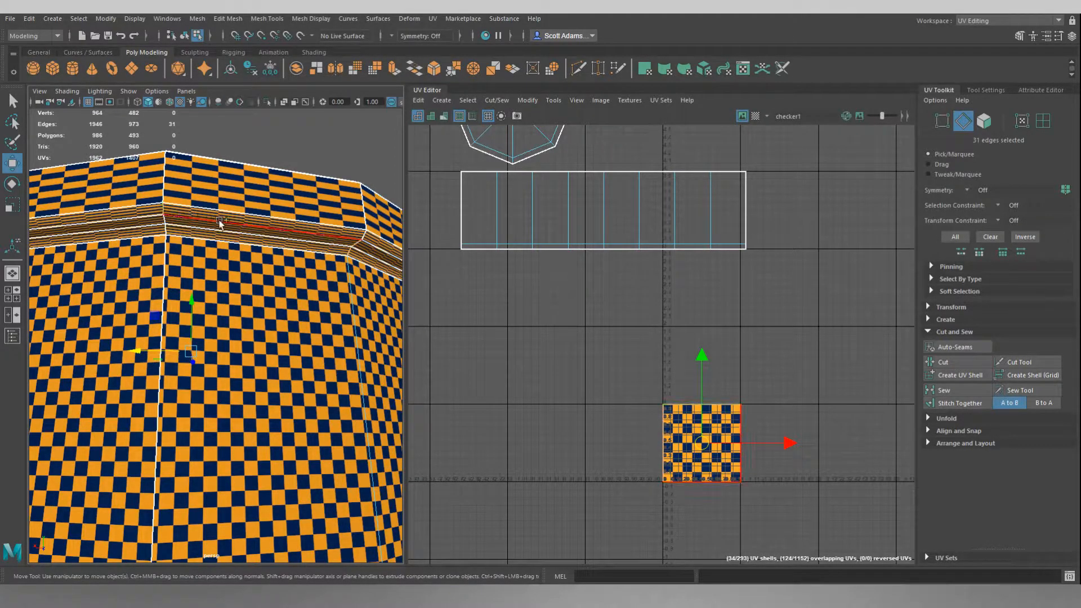
pyautogui.keyDown('shift'); pyautogui.doubleClick(364, 235); pyautogui.keyUp('shift')
pyautogui.keyDown('shift'); pyautogui.click(163, 211); pyautogui.keyUp('shift')
# Step: Add the vertical edge ring around the top rim's outer face to the selection, leaving the seam-corner edge unselected
pyautogui.keyDown('alt'); pyautogui.moveTo(260, 205); pyautogui.dragTo(165, 261); pyautogui.keyUp('alt')
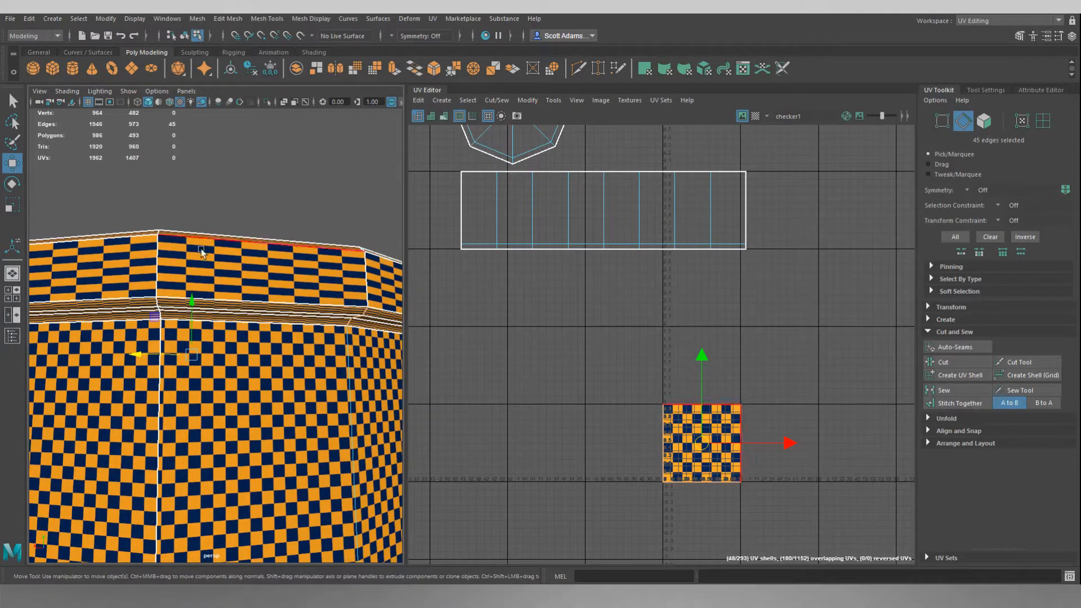
pyautogui.keyDown('shift'); pyautogui.click(157, 260); pyautogui.keyUp('shift')
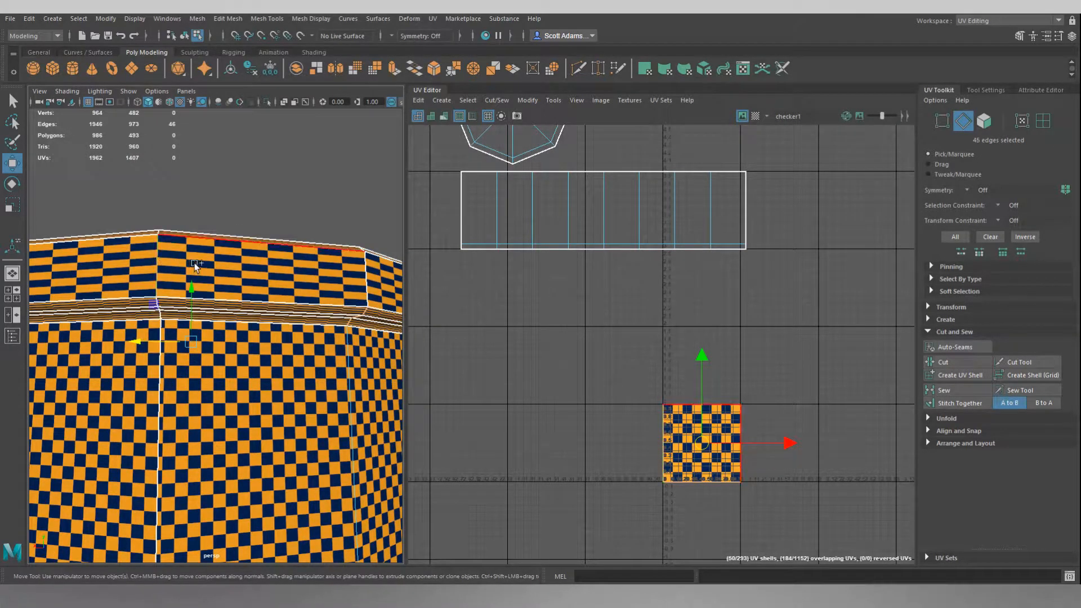
pyautogui.keyDown('shift'); pyautogui.doubleClick(365, 273); pyautogui.keyUp('shift')
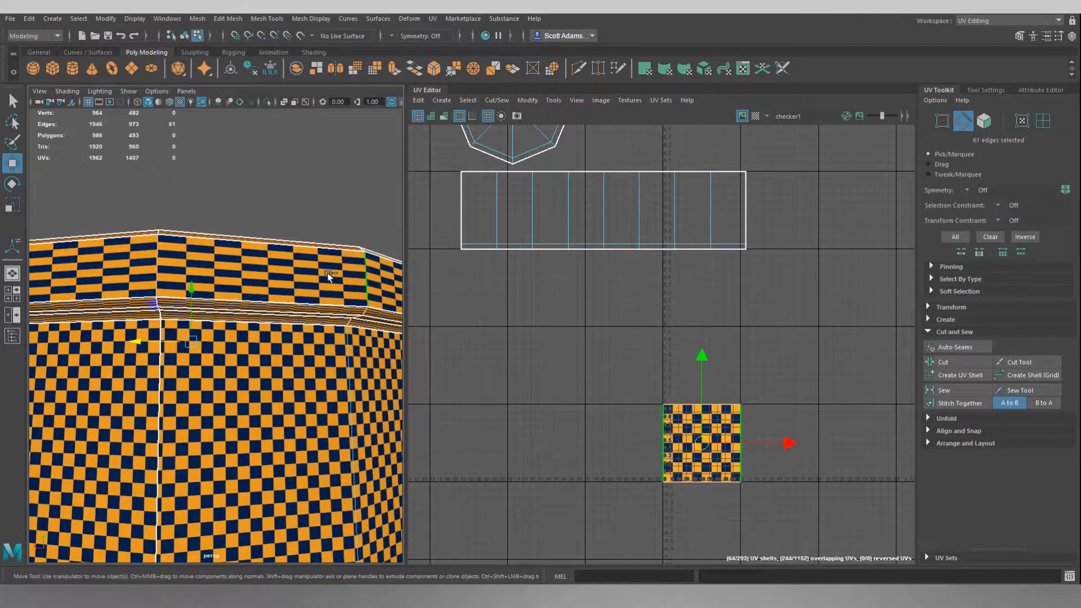
pyautogui.keyDown('shift'); pyautogui.click(162, 260); pyautogui.keyUp('shift')
# Step: Add the edge rings across the top rim's outer upper bevel and its flat top face, excluding the edges at the seam corner
pyautogui.keyDown('alt'); pyautogui.moveTo(229, 188); pyautogui.dragTo(263, 270); pyautogui.keyUp('alt')
pyautogui.keyDown('shift'); pyautogui.click(195, 356); pyautogui.keyUp('shift')
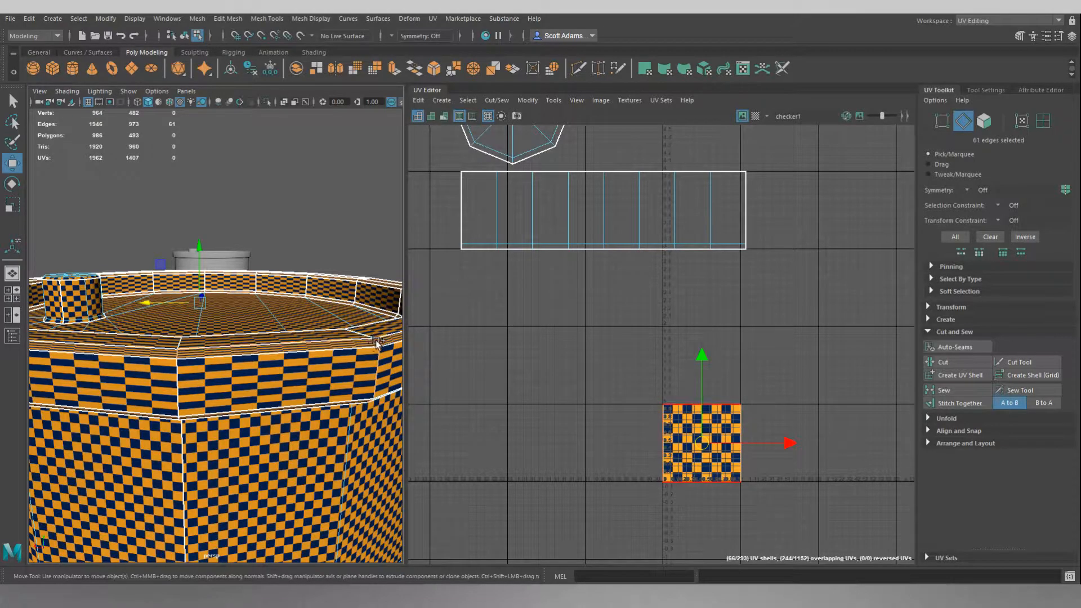
pyautogui.keyDown('shift'); pyautogui.click(178, 349); pyautogui.keyUp('shift')
pyautogui.keyDown('shift'); pyautogui.click(179, 344); pyautogui.keyUp('shift')
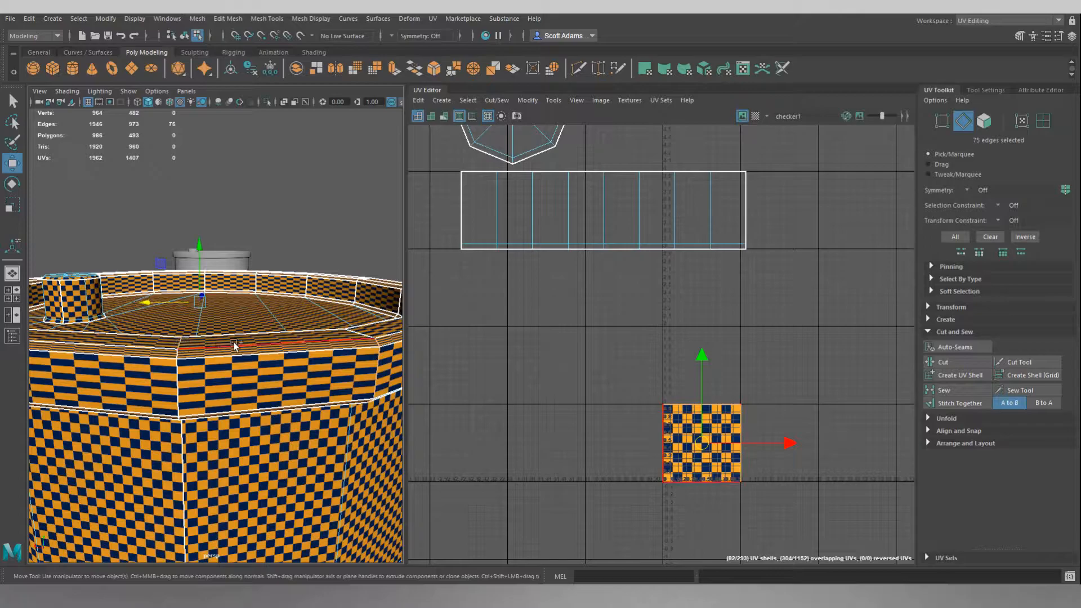
pyautogui.keyDown('shift'); pyautogui.doubleClick(361, 335); pyautogui.keyUp('shift')
# Step: Add the ring of short edges around the bevel at the top of the rim's inner wall, leaving out the seam-corner edge
pyautogui.keyDown('alt'); pyautogui.moveTo(243, 359); pyautogui.dragTo(386, 374); pyautogui.keyUp('alt')
pyautogui.keyDown('alt'); pyautogui.moveTo(385, 373); pyautogui.dragTo(280, 494, button='middle'); pyautogui.keyUp('alt')
pyautogui.scroll(4, 269, 323)
pyautogui.scroll(3, 278, 313)
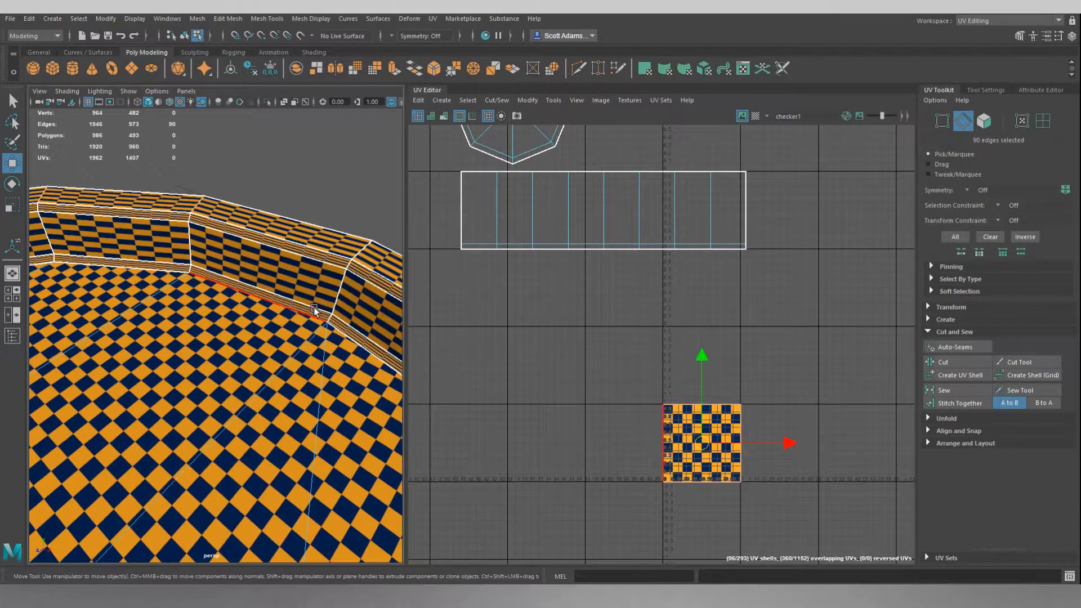
pyautogui.keyDown('alt'); pyautogui.moveTo(318, 312); pyautogui.dragTo(273, 343, button='middle'); pyautogui.keyUp('alt')
pyautogui.keyDown('alt'); pyautogui.moveTo(233, 375); pyautogui.dragTo(307, 319); pyautogui.keyUp('alt')
pyautogui.keyDown('shift'); pyautogui.click(313, 315); pyautogui.keyUp('shift')
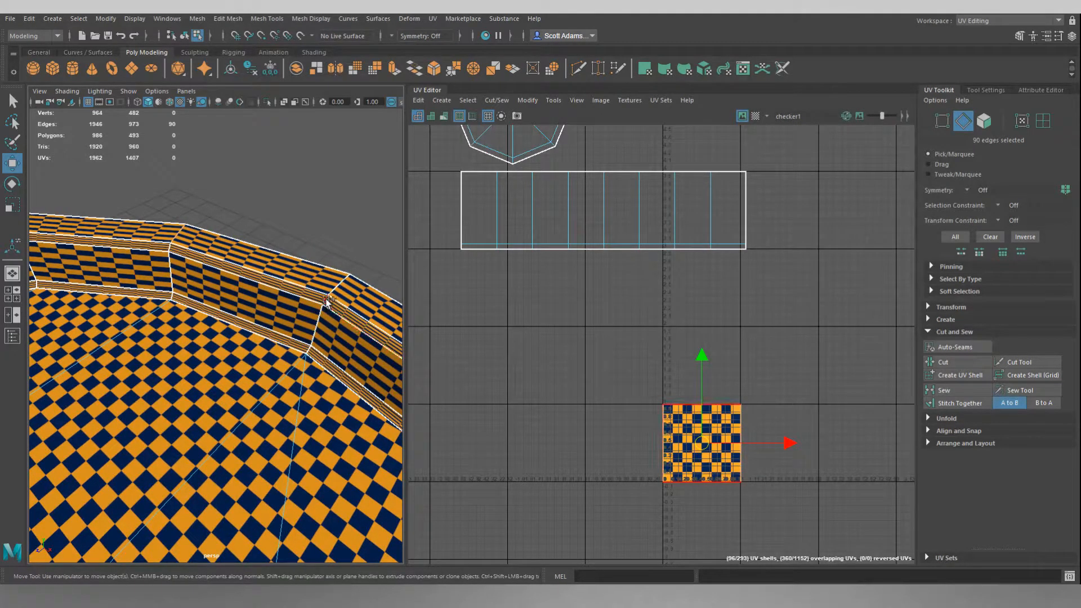
pyautogui.keyDown('shift'); pyautogui.doubleClick(168, 248); pyautogui.keyUp('shift')
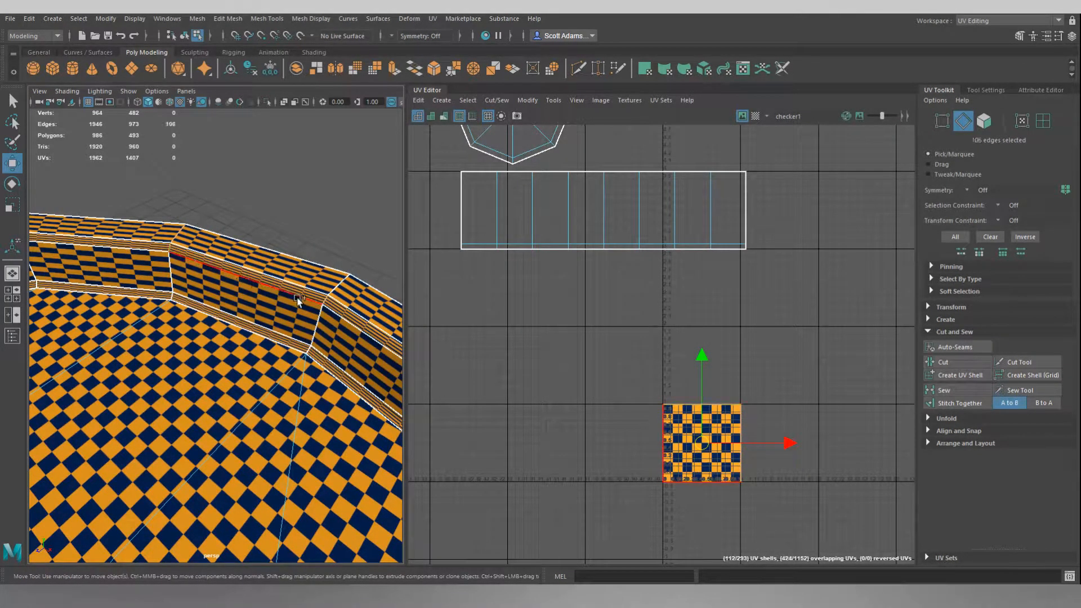
pyautogui.keyDown('shift'); pyautogui.click(316, 323); pyautogui.keyUp('shift')
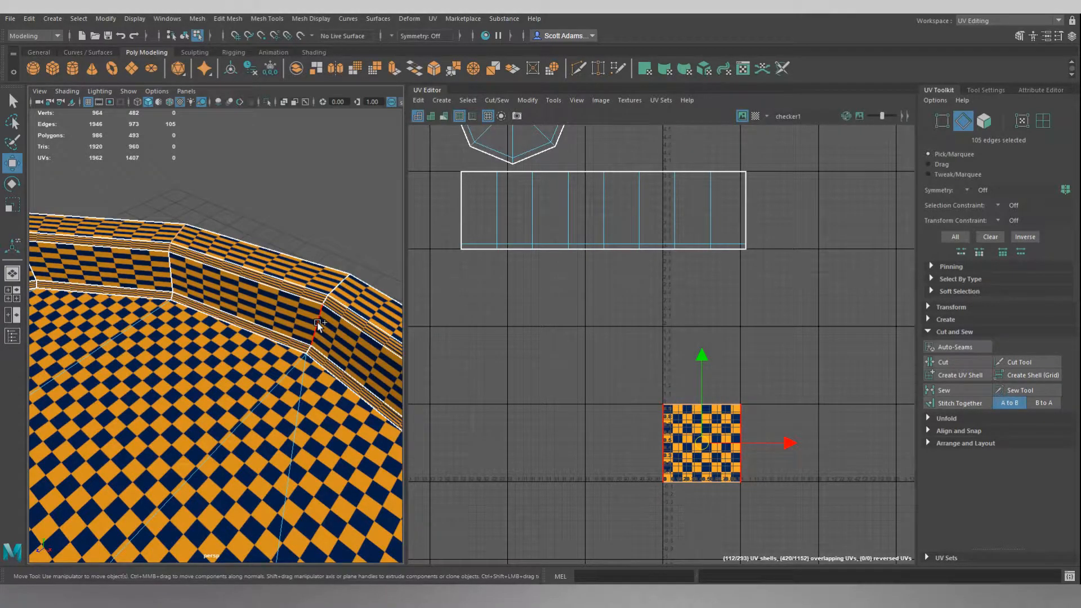
# Step: Add the edge rings of the top rim's inner wall and the bevel at its base, excluding the seam-corner edges
pyautogui.keyDown('shift'); pyautogui.doubleClick(172, 284); pyautogui.keyUp('shift')
pyautogui.keyDown('shift'); pyautogui.click(310, 348); pyautogui.keyUp('shift')
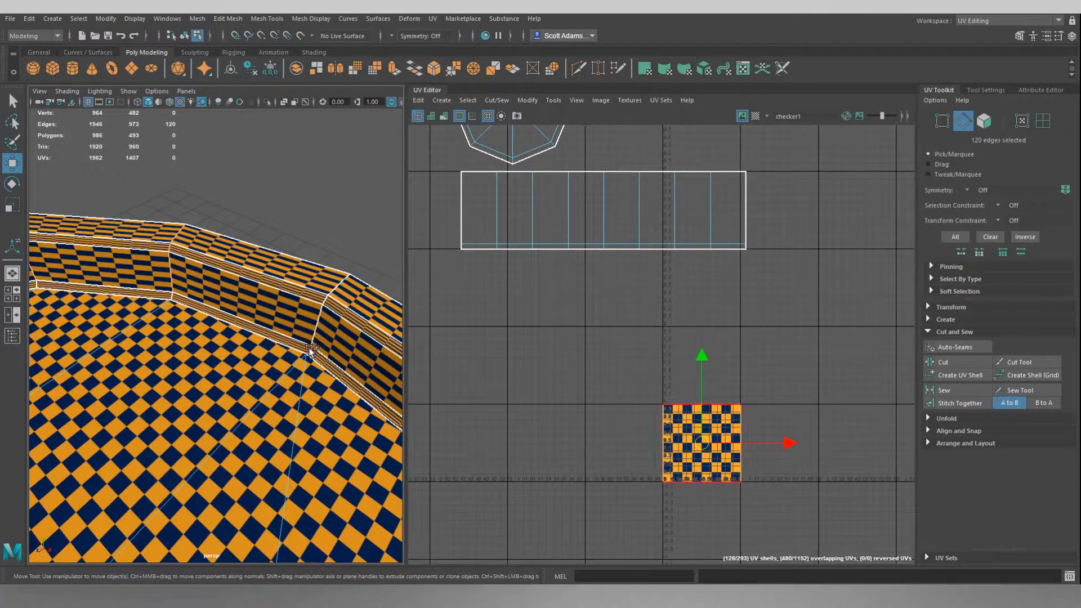
pyautogui.keyDown('shift'); pyautogui.click(172, 299); pyautogui.keyUp('shift')
pyautogui.keyDown('shift'); pyautogui.doubleClick(308, 348); pyautogui.keyUp('shift')
# Step: Add the short edge rings of the upper and middle bevel bands above the bottom rim, leaving the seam-corner edges unselected
pyautogui.scroll(-5, 353, 268)
pyautogui.keyDown('alt'); pyautogui.moveTo(360, 331); pyautogui.dragTo(238, 295); pyautogui.keyUp('alt')
pyautogui.keyDown('alt'); pyautogui.moveTo(248, 404); pyautogui.dragTo(233, 205, button='middle'); pyautogui.keyUp('alt')
pyautogui.keyDown('alt'); pyautogui.moveTo(256, 520); pyautogui.dragTo(246, 338, button='middle'); pyautogui.keyUp('alt')
pyautogui.keyDown('alt'); pyautogui.moveTo(218, 377); pyautogui.dragTo(225, 408); pyautogui.keyUp('alt')
pyautogui.scroll(5, 196, 395)
pyautogui.scroll(4, 196, 394)
pyautogui.keyDown('alt'); pyautogui.moveTo(222, 423); pyautogui.dragTo(210, 381, button='middle'); pyautogui.keyUp('alt')
pyautogui.keyDown('alt'); pyautogui.moveTo(210, 381); pyautogui.dragTo(191, 369); pyautogui.keyUp('alt')
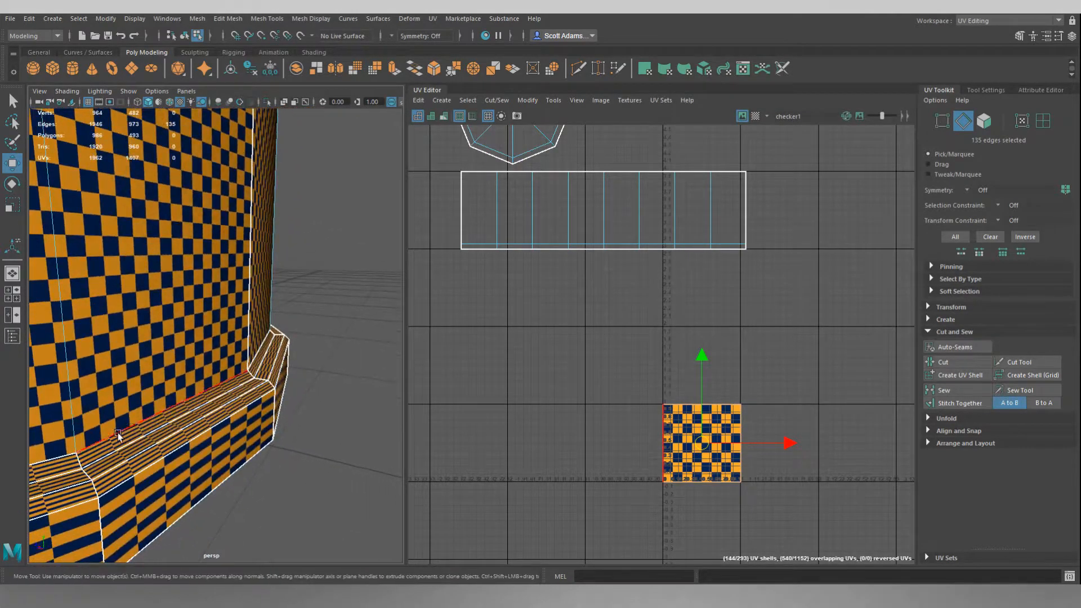
pyautogui.keyDown('shift'); pyautogui.click(82, 457); pyautogui.keyUp('shift')
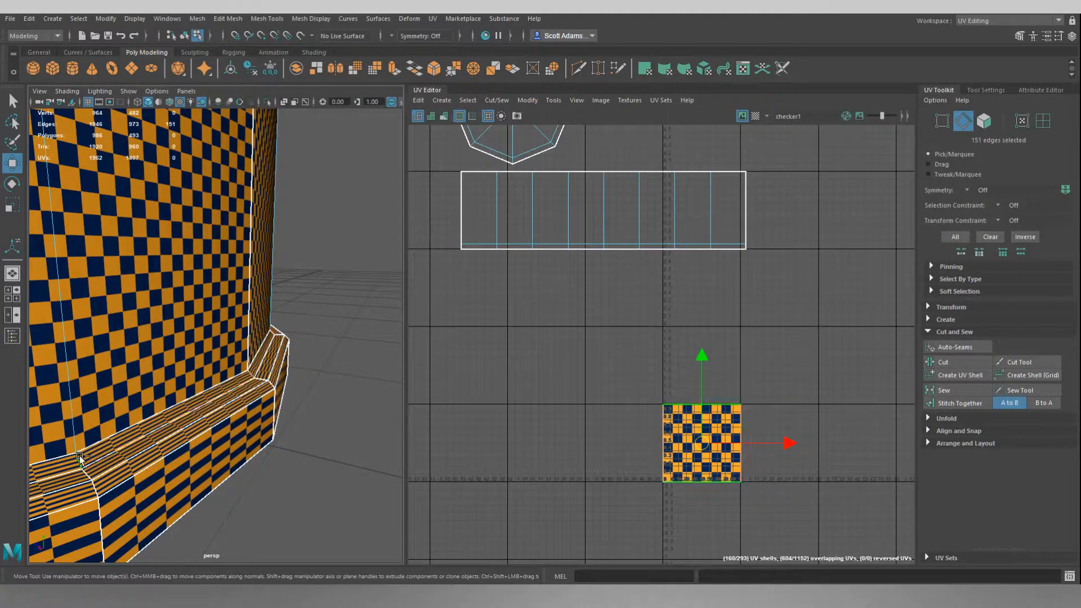
pyautogui.keyDown('shift'); pyautogui.click(255, 376); pyautogui.keyUp('shift')
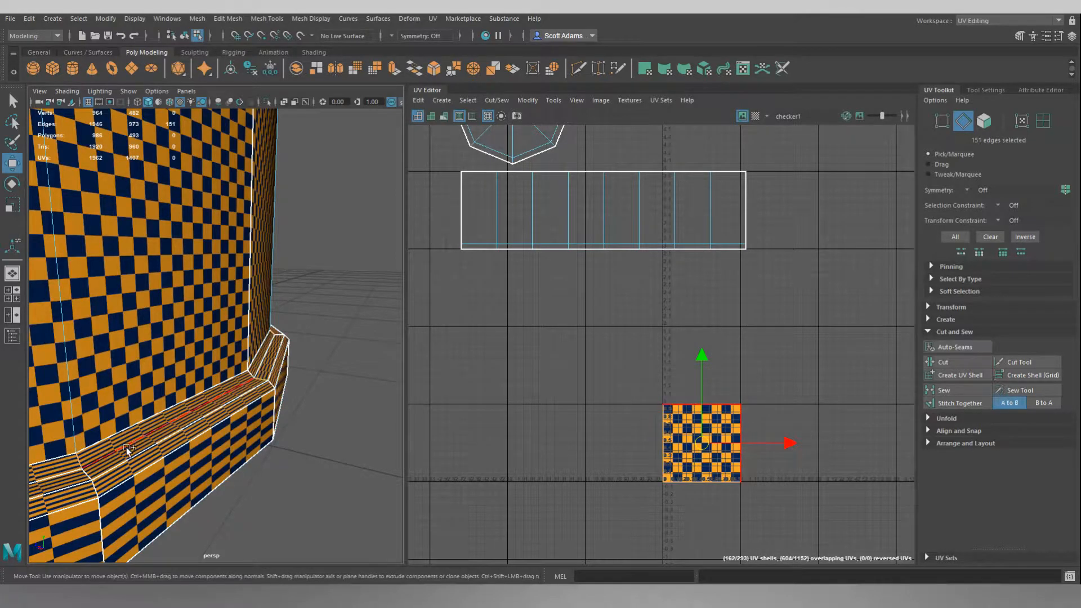
pyautogui.keyDown('shift'); pyautogui.doubleClick(214, 419); pyautogui.keyUp('shift')
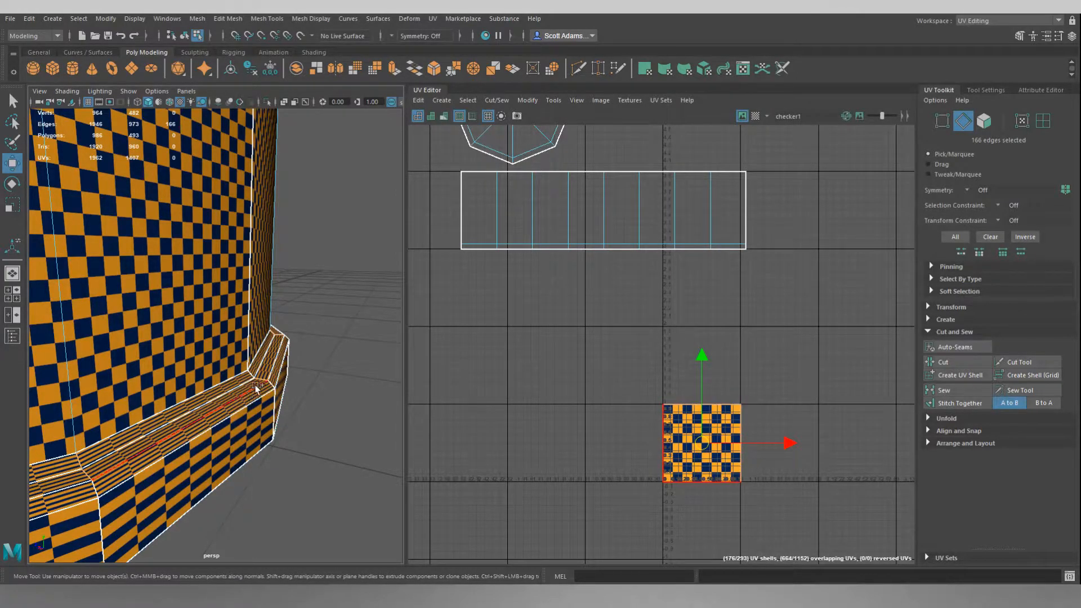
# Step: Add the edge rings of the lowest bevel band above the bottom rim and of the rim's outer face, excluding the seam-corner edges
pyautogui.keyDown('shift'); pyautogui.doubleClick(165, 437); pyautogui.keyUp('shift')
pyautogui.keyDown('shift'); pyautogui.doubleClick(140, 472); pyautogui.keyUp('shift')
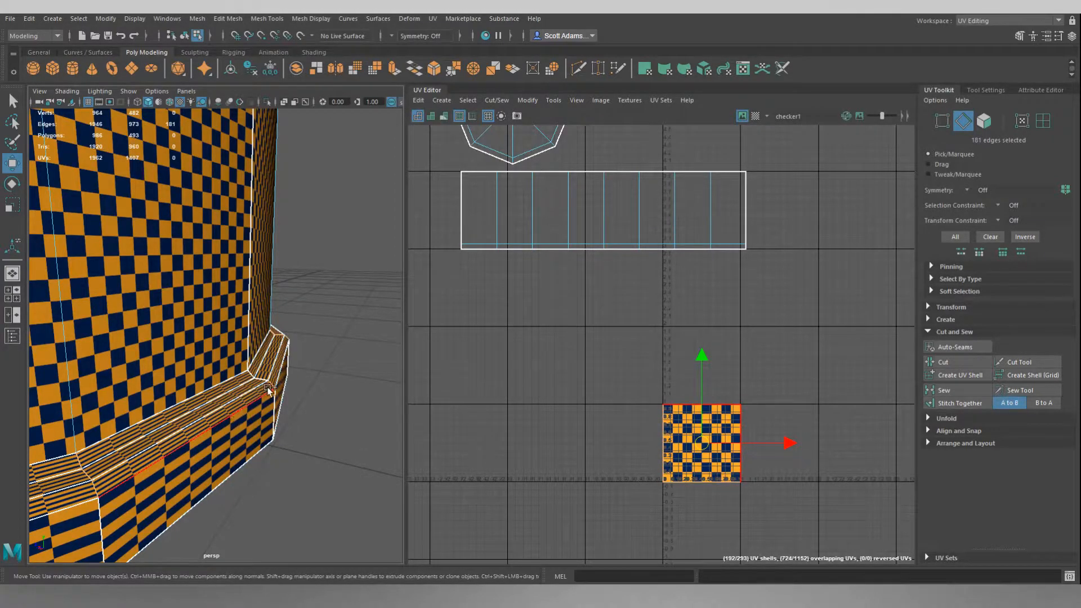
pyautogui.keyDown('shift'); pyautogui.doubleClick(106, 511); pyautogui.keyUp('shift')
# Step: Add the edge rings of the bottom rim's outer lower bevel and its underside face, leaving out the edges at the seam corner
pyautogui.keyDown('alt'); pyautogui.moveTo(347, 419); pyautogui.dragTo(330, 387); pyautogui.keyUp('alt')
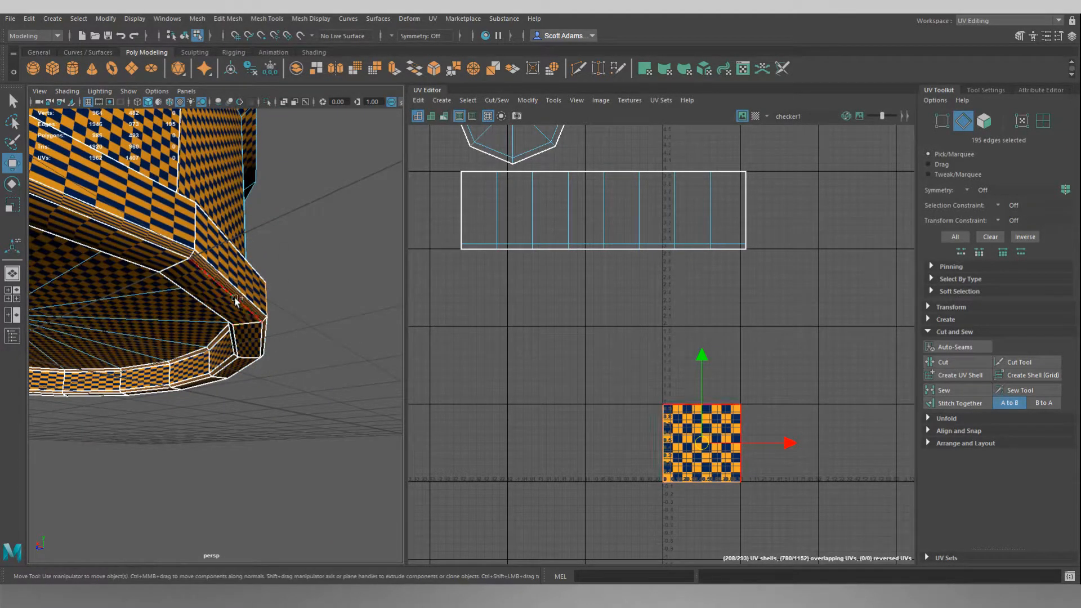
pyautogui.keyDown('shift'); pyautogui.click(194, 256); pyautogui.keyUp('shift')
pyautogui.keyDown('alt'); pyautogui.moveTo(169, 282); pyautogui.dragTo(246, 317); pyautogui.keyUp('alt')
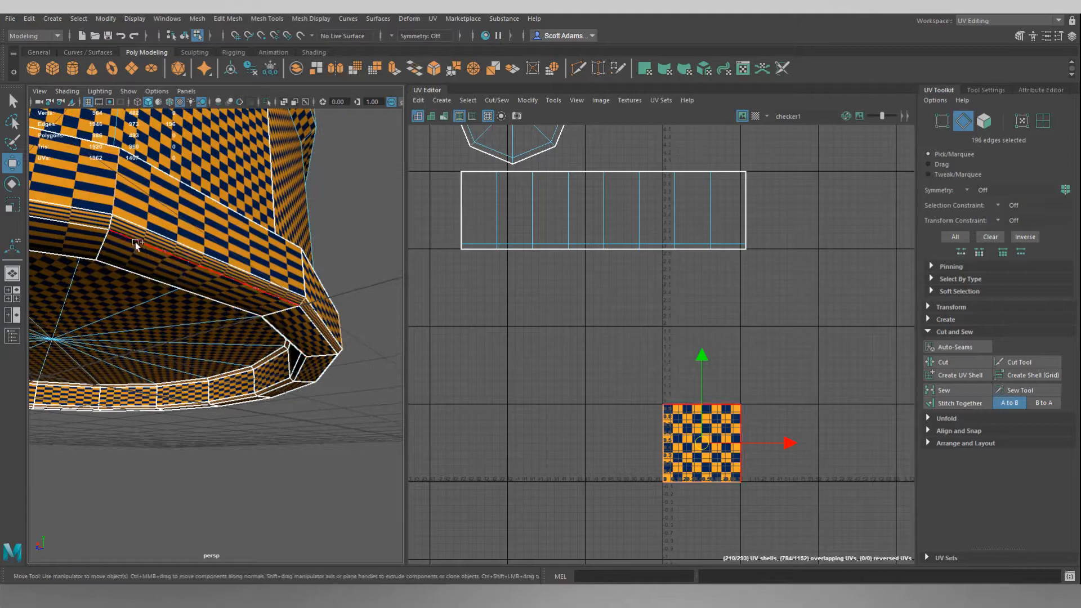
pyautogui.keyDown('shift'); pyautogui.doubleClick(110, 223); pyautogui.keyUp('shift')
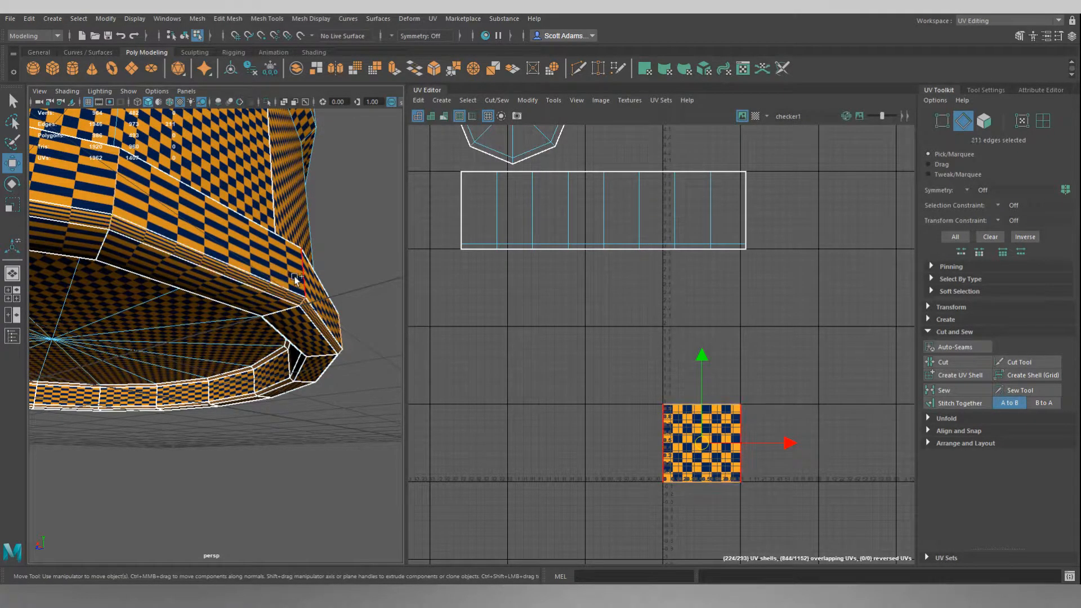
pyautogui.keyDown('ctrl'); pyautogui.click(302, 301); pyautogui.keyUp('ctrl')
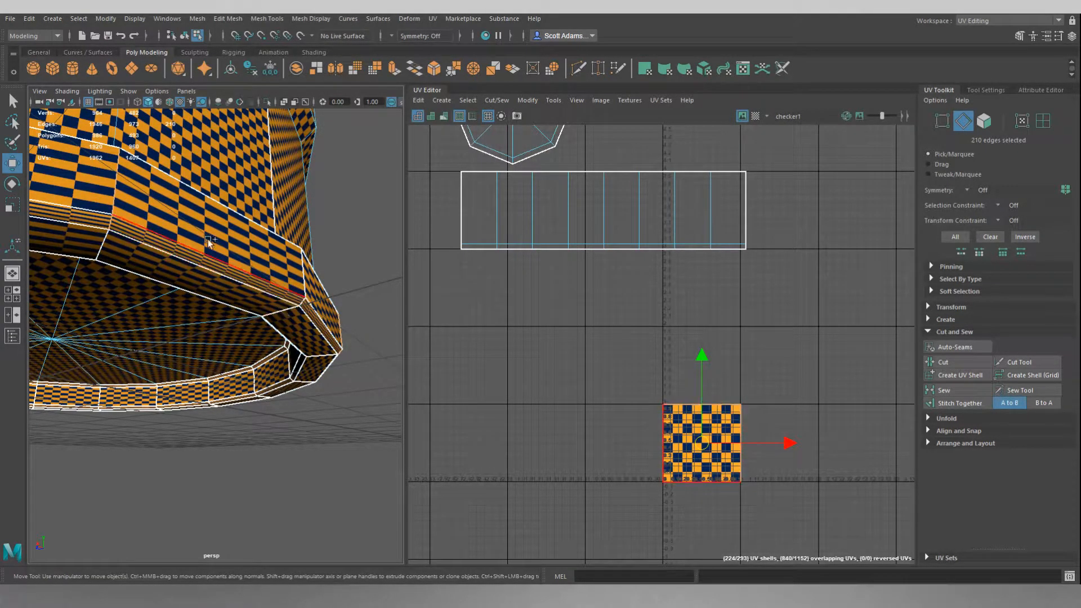
pyautogui.keyDown('shift'); pyautogui.click(281, 314); pyautogui.keyUp('shift')
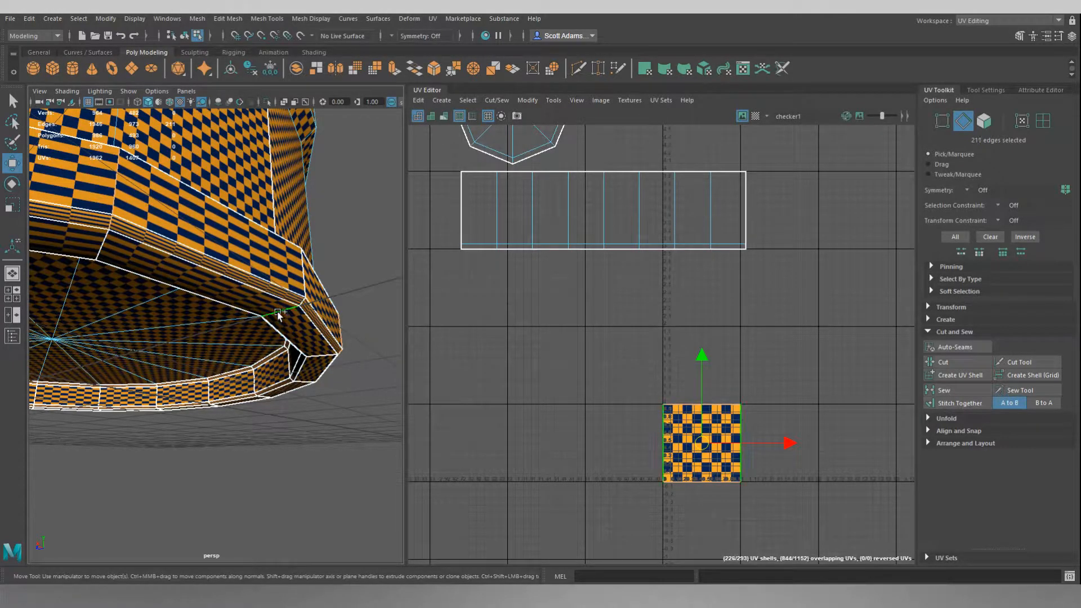
pyautogui.keyDown('shift'); pyautogui.doubleClick(101, 247); pyautogui.keyUp('shift')
# Step: Add the edge rings along the bottom rim's inner side, covering the inner wall and both adjoining bevels, excluding the seam-corner edges
pyautogui.keyDown('alt'); pyautogui.moveTo(346, 273); pyautogui.dragTo(327, 329); pyautogui.keyUp('alt')
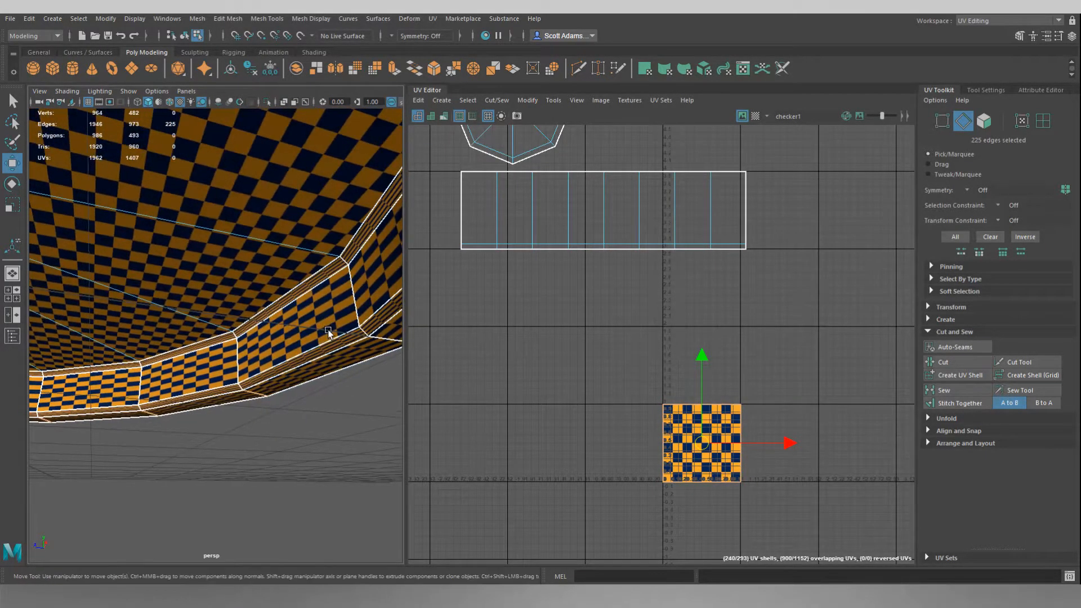
pyautogui.keyDown('shift'); pyautogui.click(363, 332); pyautogui.keyUp('shift')
pyautogui.keyDown('shift'); pyautogui.doubleClick(241, 387); pyautogui.keyUp('shift')
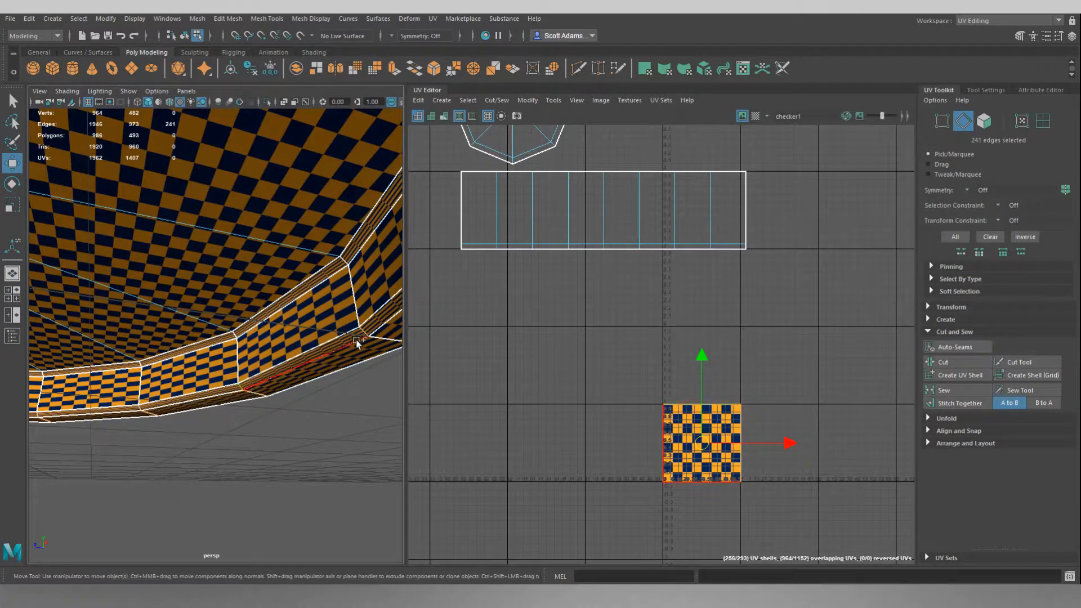
pyautogui.keyDown('shift'); pyautogui.click(354, 302); pyautogui.keyUp('shift')
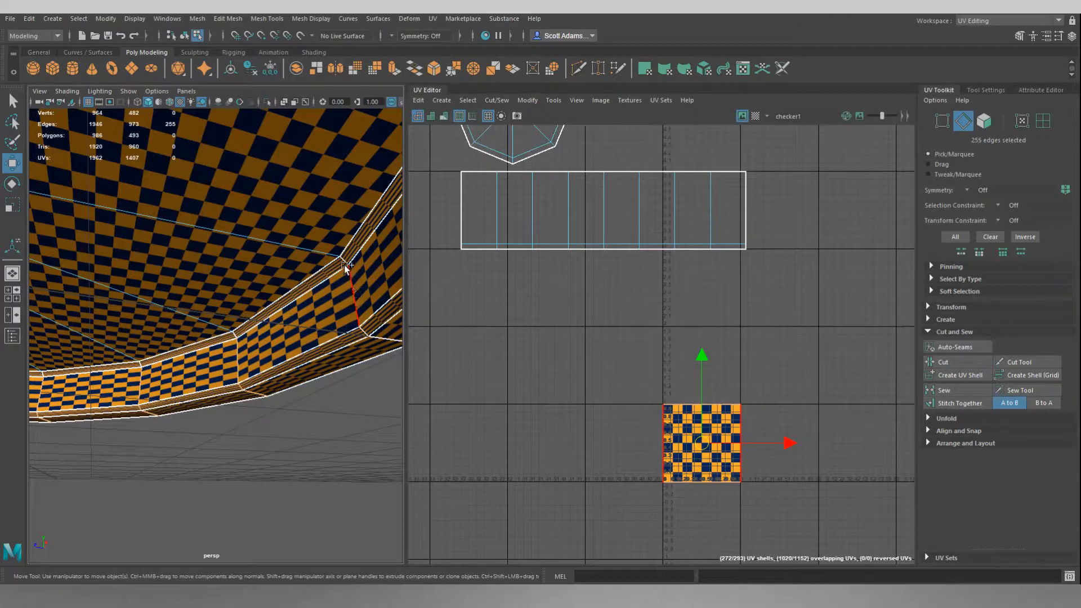
pyautogui.keyDown('shift'); pyautogui.doubleClick(235, 333); pyautogui.keyUp('shift')
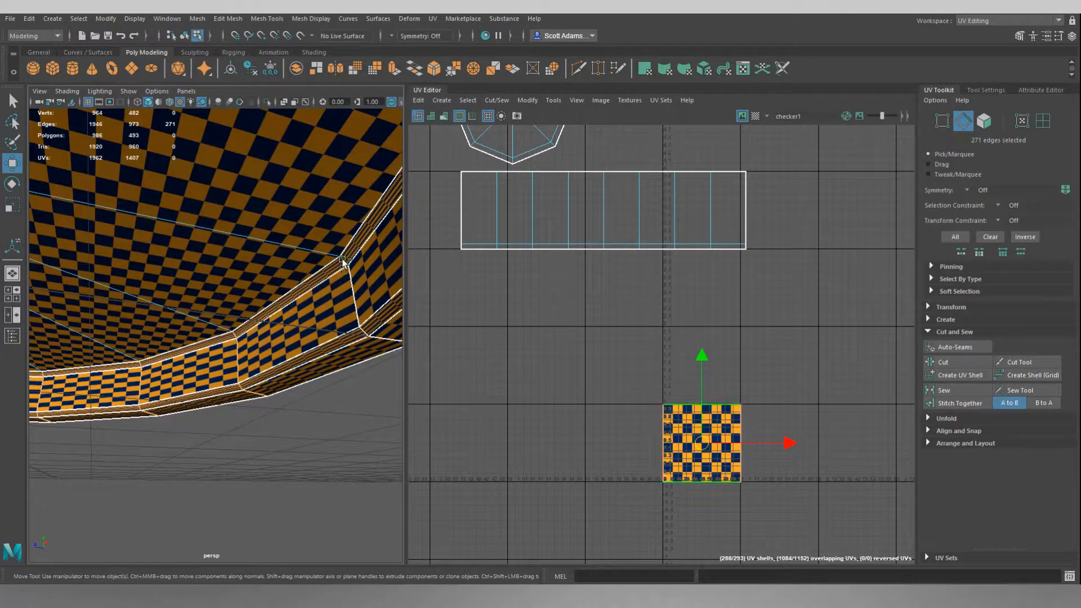
# Step: Stitch together the UVs along all selected rim edges, A to B, joining each ring's faces into one strip
pyautogui.keyDown('alt'); pyautogui.moveTo(367, 422); pyautogui.dragTo(251, 472); pyautogui.keyUp('alt')
pyautogui.keyDown('alt'); pyautogui.moveTo(132, 293); pyautogui.dragTo(191, 438, button='middle'); pyautogui.keyUp('alt')
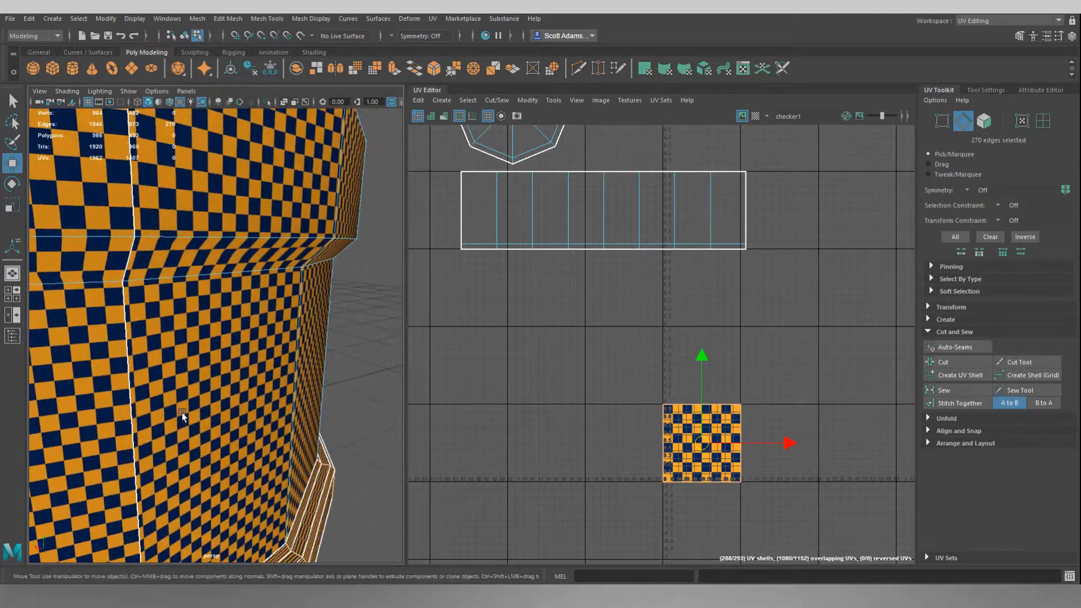
pyautogui.keyDown('alt'); pyautogui.moveTo(159, 242); pyautogui.dragTo(169, 416, button='middle'); pyautogui.keyUp('alt')
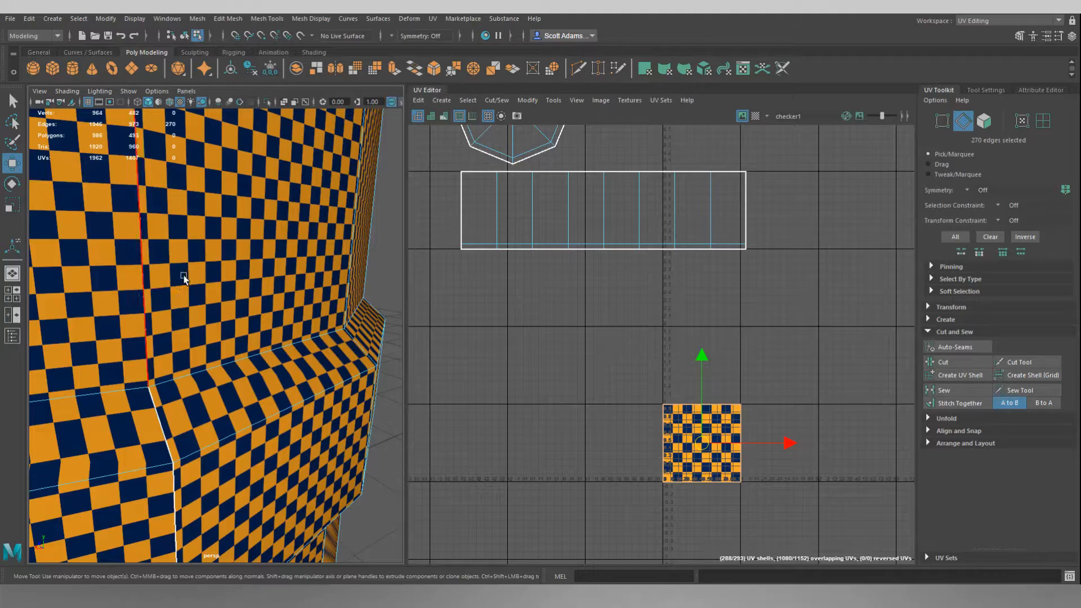
pyautogui.scroll(-5, 187, 271)
pyautogui.keyDown('alt'); pyautogui.moveTo(201, 221); pyautogui.dragTo(220, 332, button='middle'); pyautogui.keyUp('alt')
pyautogui.keyDown('alt'); pyautogui.moveTo(223, 257); pyautogui.dragTo(219, 408, button='middle'); pyautogui.keyUp('alt')
pyautogui.keyDown('alt'); pyautogui.moveTo(209, 248); pyautogui.dragTo(321, 340); pyautogui.keyUp('alt')
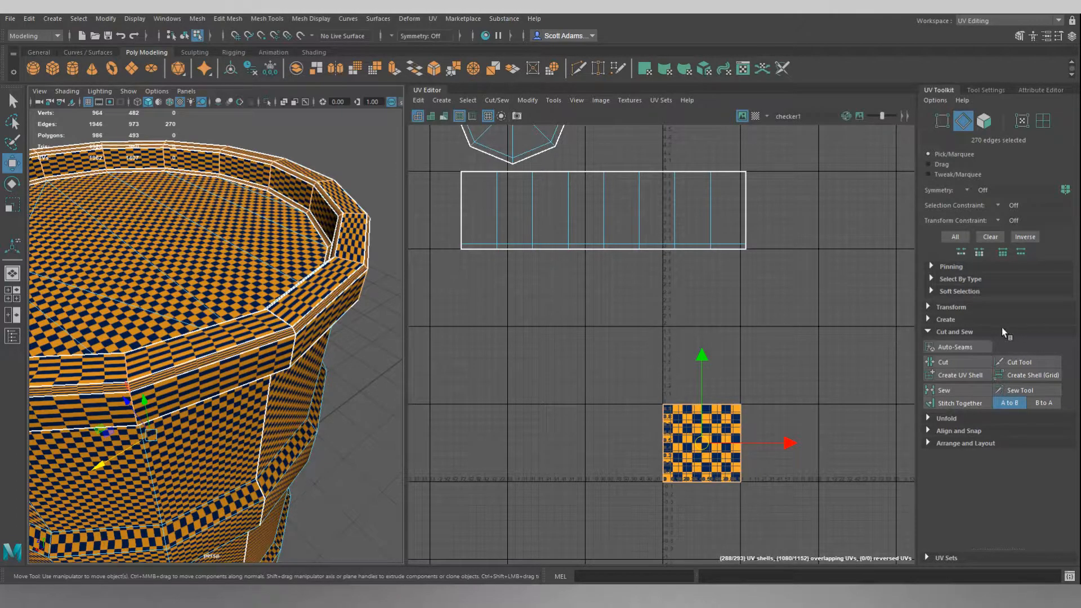
pyautogui.click(950, 403)
pyautogui.keyDown('alt'); pyautogui.moveTo(816, 261); pyautogui.dragTo(354, 481, button='middle'); pyautogui.keyUp('alt')
pyautogui.scroll(-8, 813, 304)
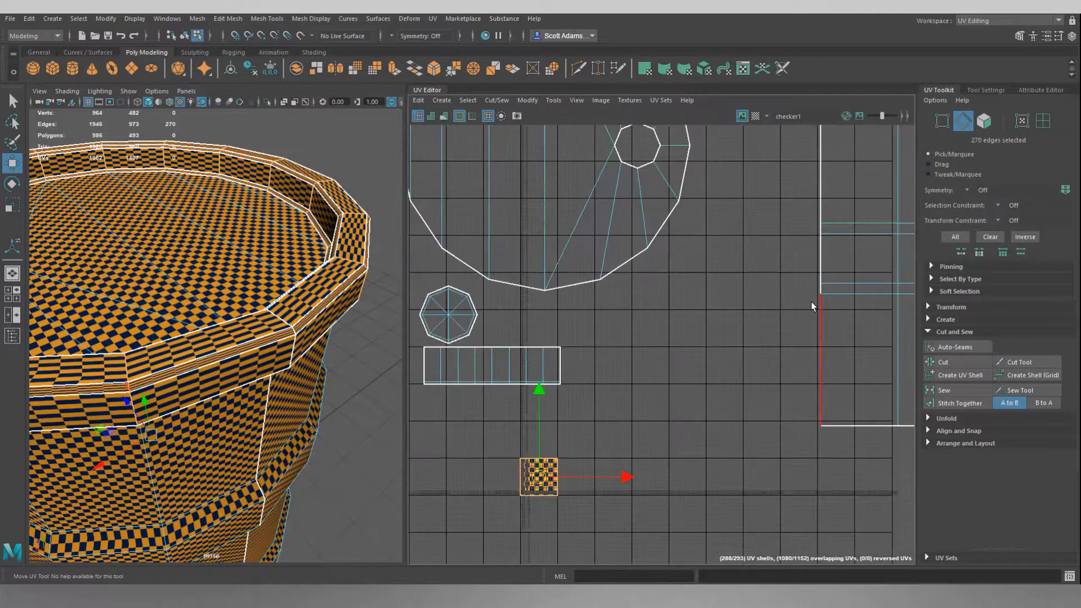
pyautogui.keyDown('alt'); pyautogui.moveTo(825, 302); pyautogui.dragTo(867, 264, button='middle'); pyautogui.keyUp('alt')
pyautogui.scroll(6, 789, 341)
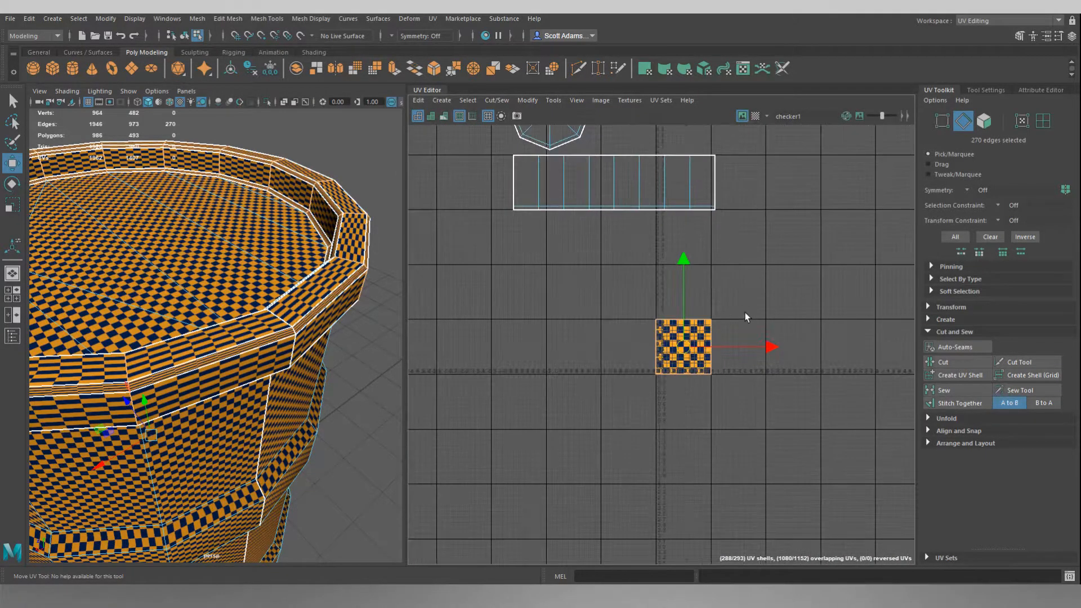
pyautogui.click(953, 405)
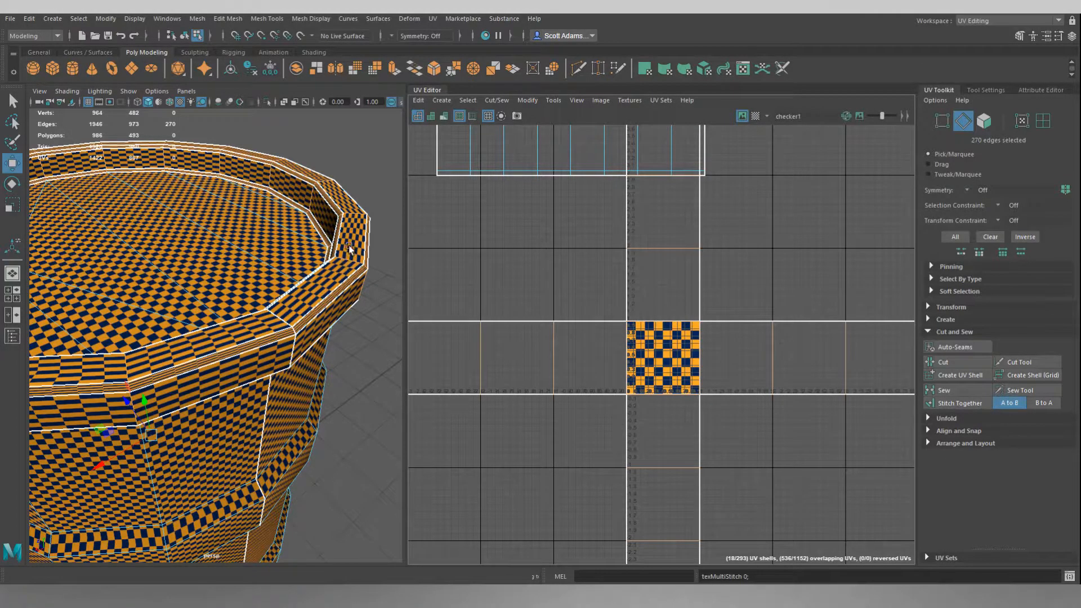
# Step: Examine the stitched strips in the UV layout and the checker pattern on the barrel's top rim
pyautogui.keyDown('alt'); pyautogui.moveTo(353, 253); pyautogui.dragTo(323, 183); pyautogui.keyUp('alt')
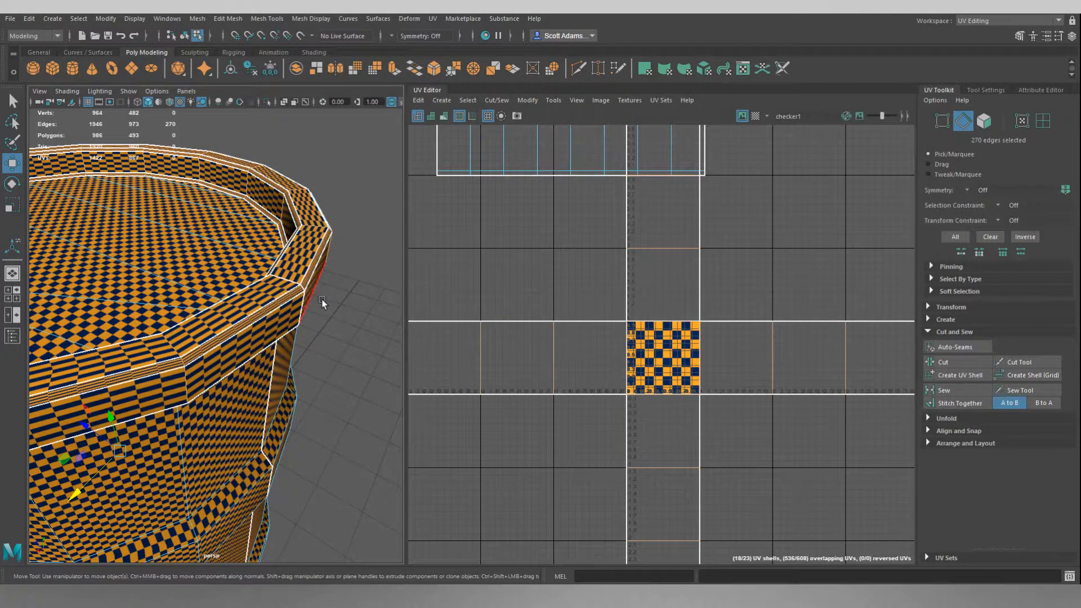
pyautogui.press('f')
pyautogui.scroll(-8, 575, 303)
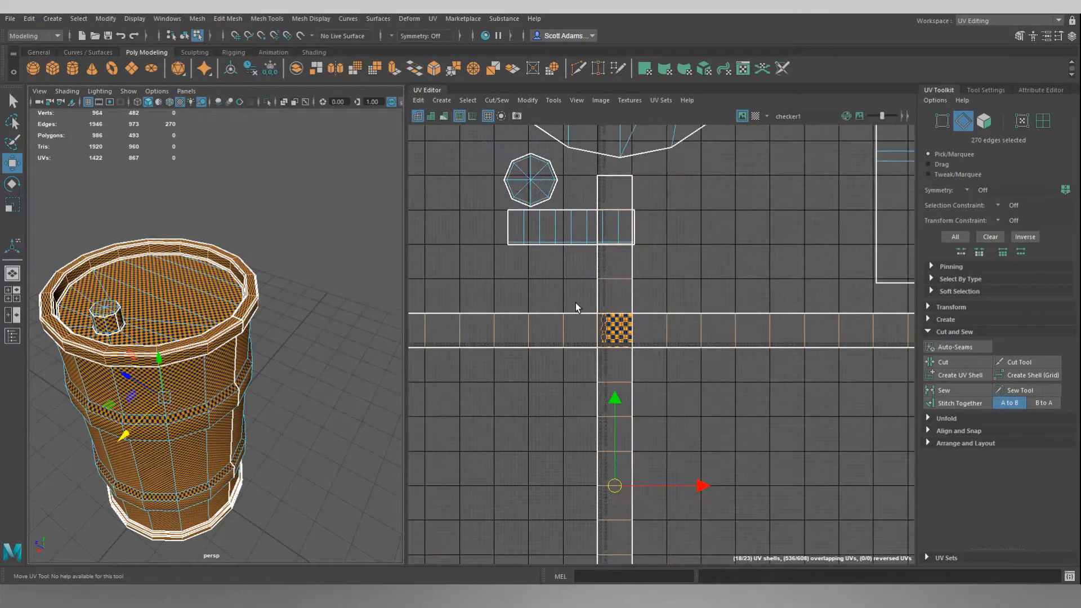
pyautogui.keyDown('alt'); pyautogui.moveTo(533, 291); pyautogui.dragTo(601, 175, button='middle'); pyautogui.keyUp('alt')
pyautogui.keyDown('alt'); pyautogui.moveTo(786, 268); pyautogui.dragTo(686, 343, button='middle'); pyautogui.keyUp('alt')
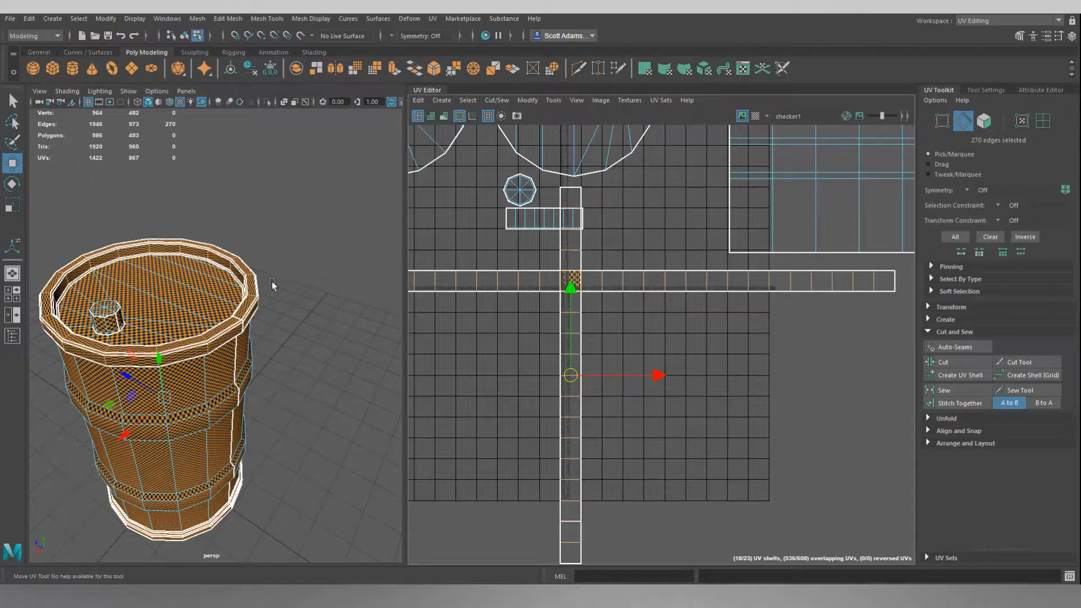
pyautogui.keyDown('alt'); pyautogui.moveTo(272, 285); pyautogui.dragTo(282, 270); pyautogui.keyUp('alt')
pyautogui.scroll(5, 276, 265)
pyautogui.keyDown('alt'); pyautogui.moveTo(317, 236); pyautogui.dragTo(321, 291, button='middle'); pyautogui.keyUp('alt')
pyautogui.keyDown('alt'); pyautogui.moveTo(317, 241); pyautogui.dragTo(335, 261); pyautogui.keyUp('alt')
pyautogui.scroll(5, 336, 261)
pyautogui.keyDown('alt'); pyautogui.moveTo(333, 255); pyautogui.dragTo(286, 299, button='middle'); pyautogui.keyUp('alt')
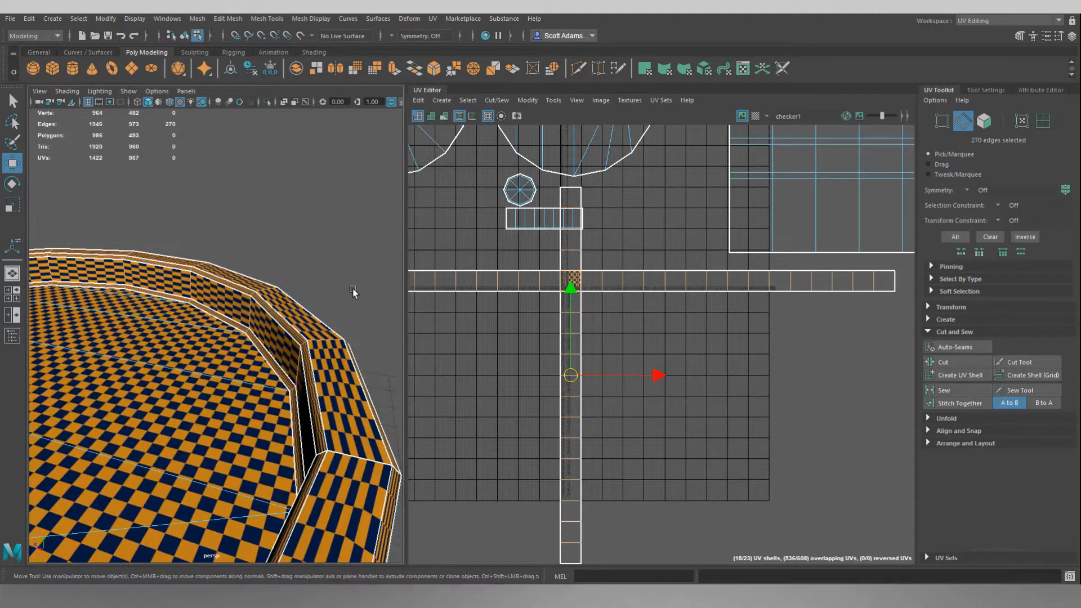
# Step: In UV shell mode, stretch the top rim's lower inner bevel strip lengthwise and shrink it uniformly until its checkers match the neighbouring faces
pyautogui.moveTo(459, 309); pyautogui.dragTo(425, 295, button='right')
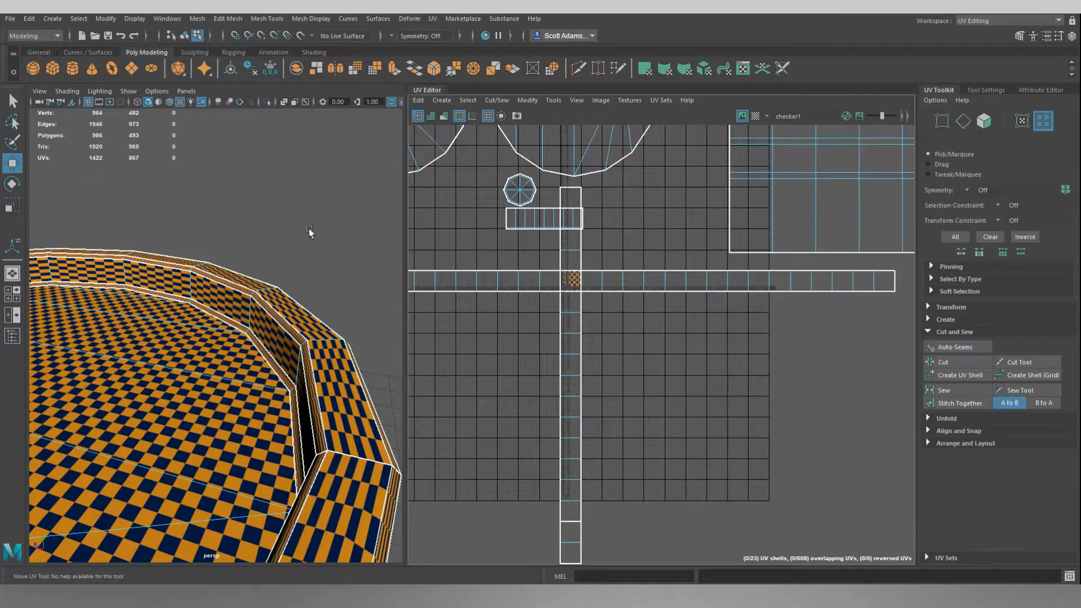
pyautogui.rightClick(259, 197)
pyautogui.moveTo(302, 196); pyautogui.dragTo(314, 231, button='right')
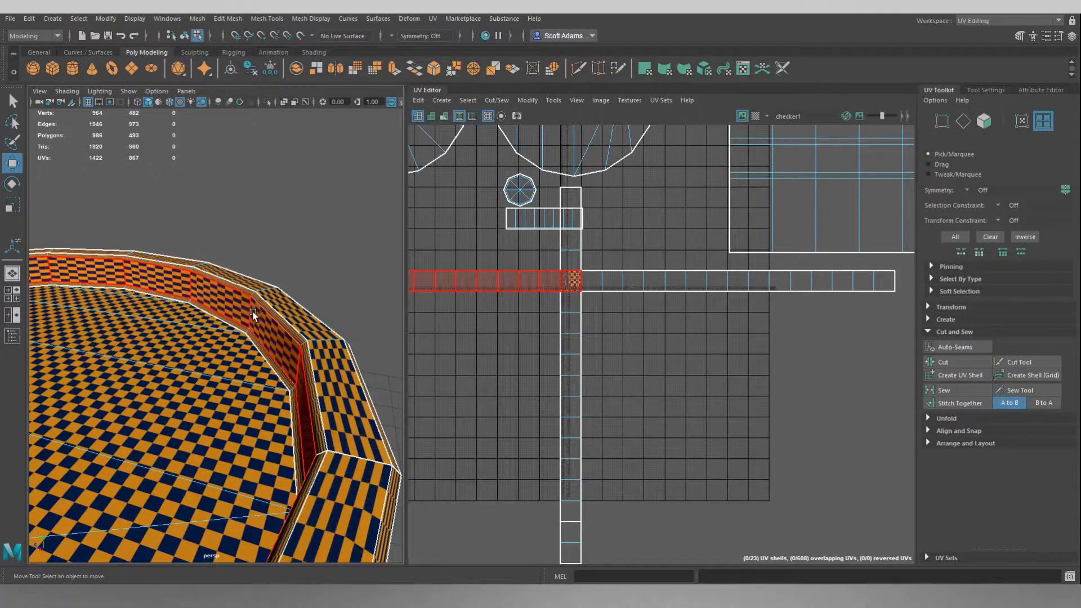
pyautogui.click(261, 324)
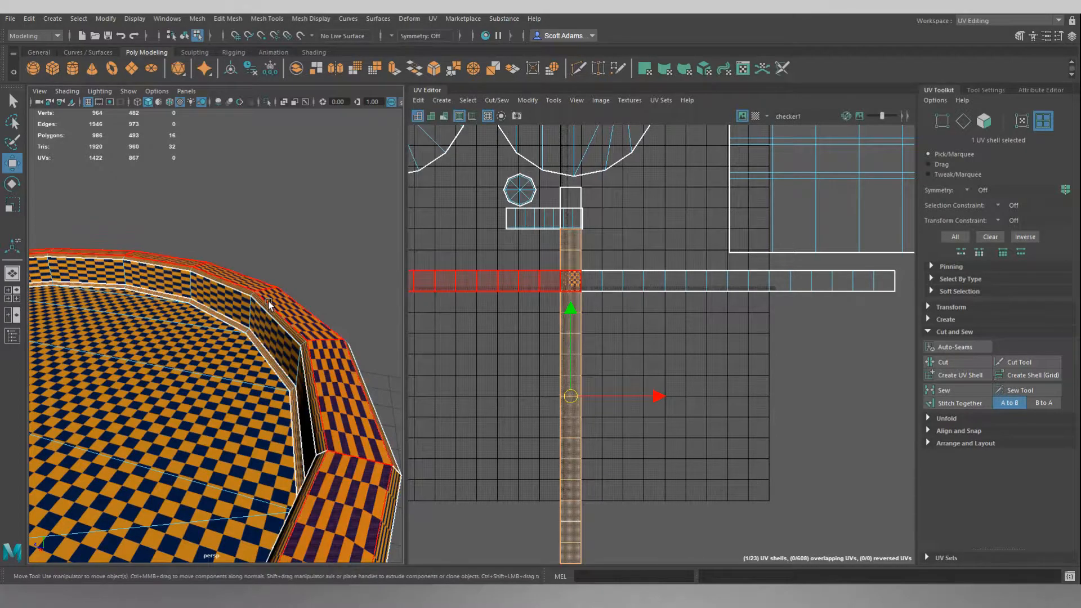
pyautogui.keyDown('alt'); pyautogui.moveTo(249, 318); pyautogui.dragTo(285, 307); pyautogui.keyUp('alt')
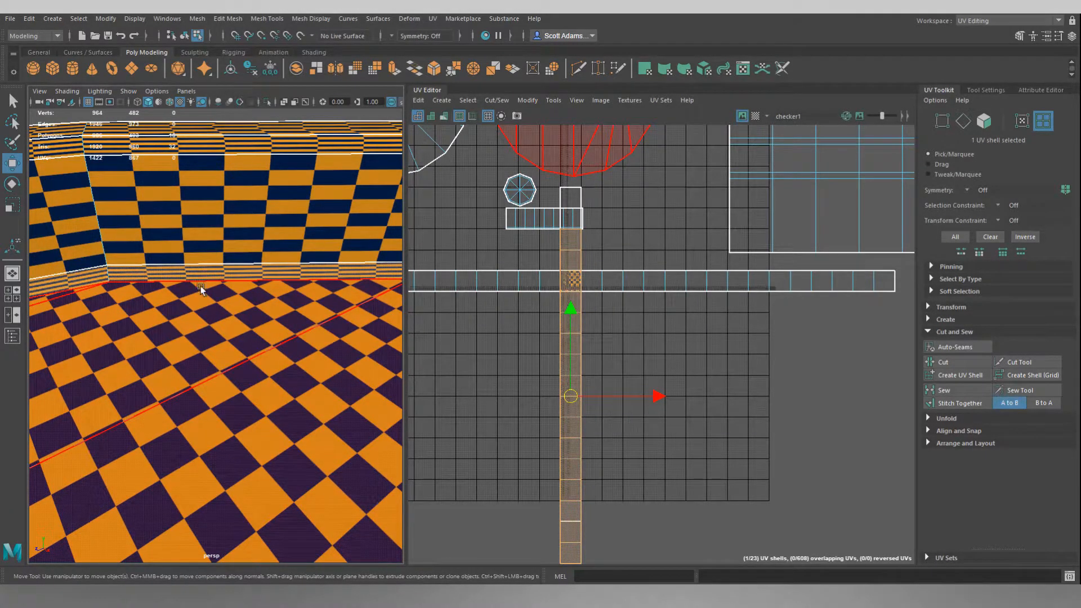
pyautogui.press('r')
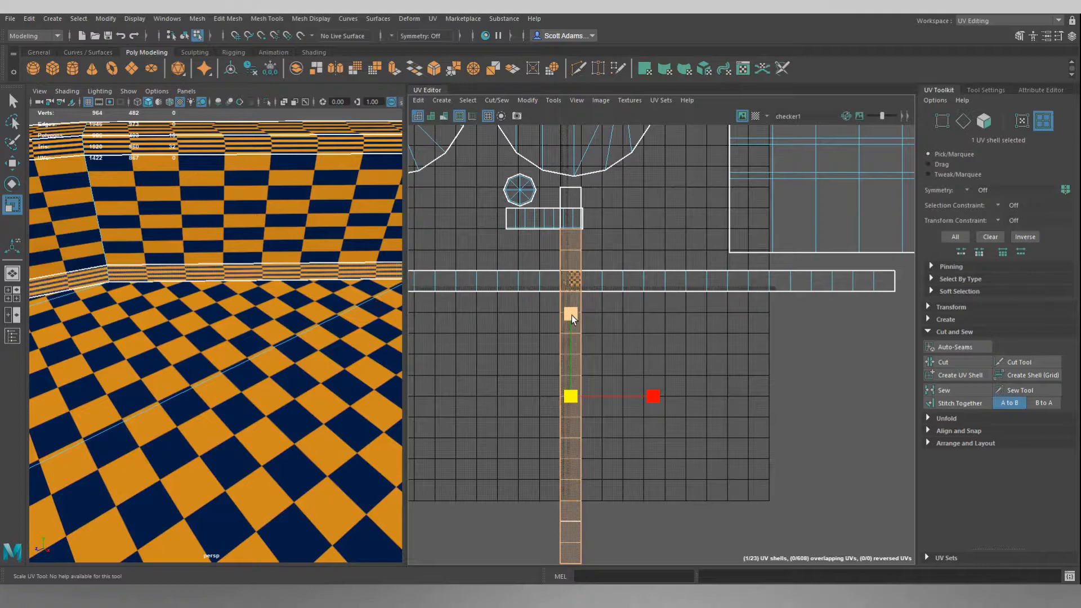
pyautogui.moveTo(573, 315); pyautogui.dragTo(566, 147)
pyautogui.moveTo(574, 307); pyautogui.dragTo(576, 109)
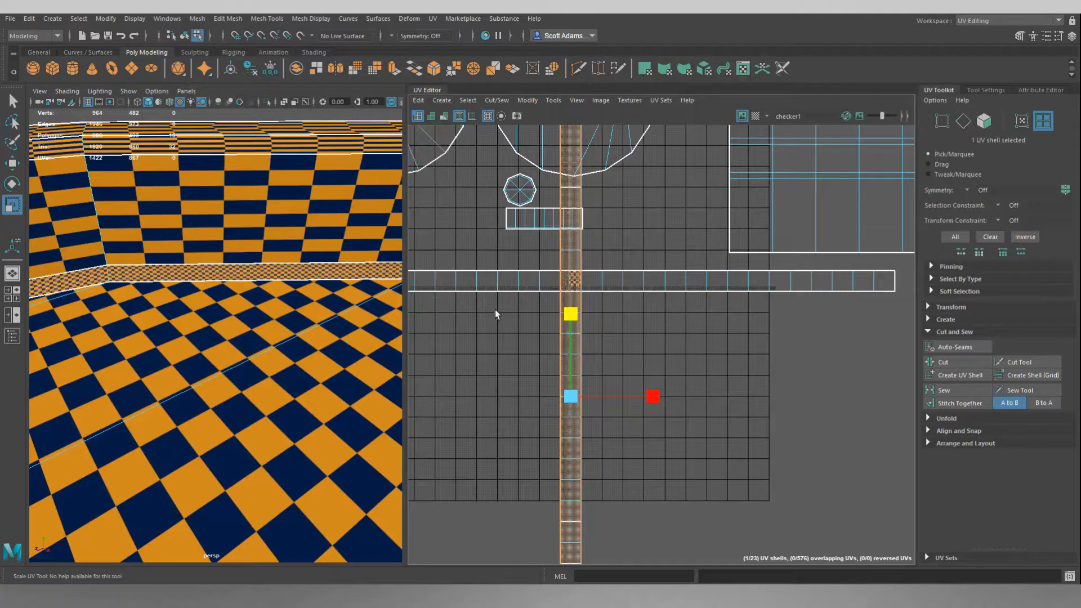
pyautogui.moveTo(567, 316); pyautogui.dragTo(578, 286)
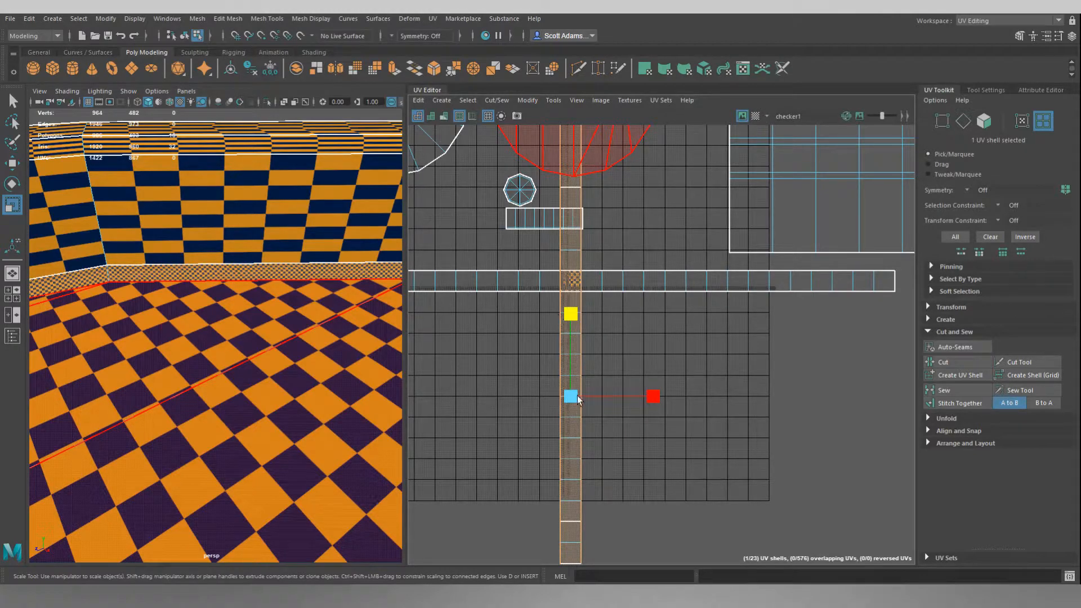
pyautogui.moveTo(575, 398); pyautogui.dragTo(511, 444)
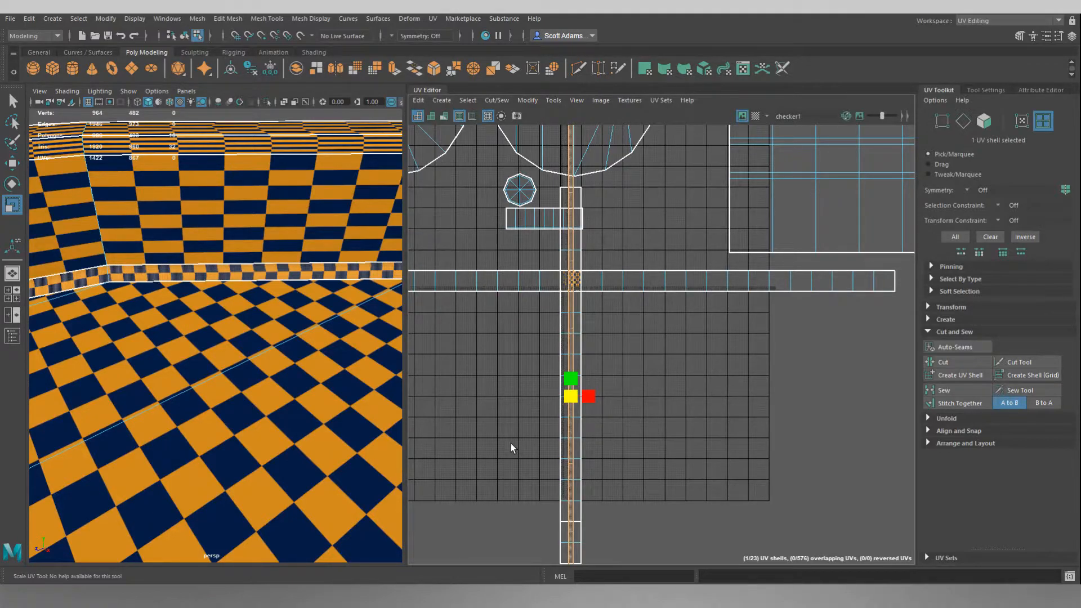
pyautogui.moveTo(511, 444); pyautogui.dragTo(500, 449)
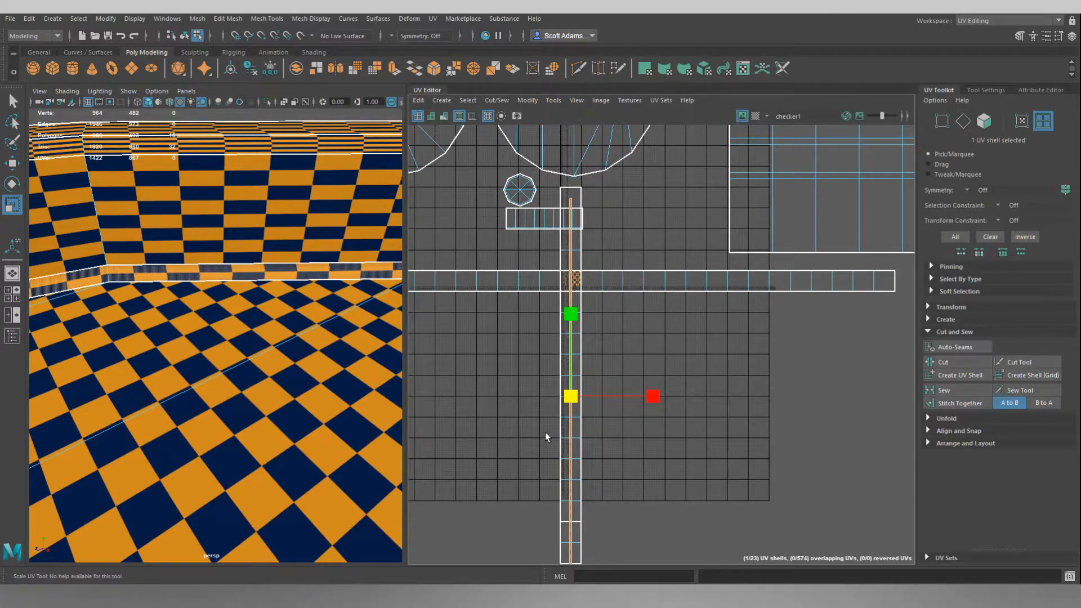
# Step: Move the rescaled lower inner bevel strip away from the overlapping shells into empty UV space outside the grid, and deselect it
pyautogui.scroll(-3, 549, 430)
pyautogui.press('w')
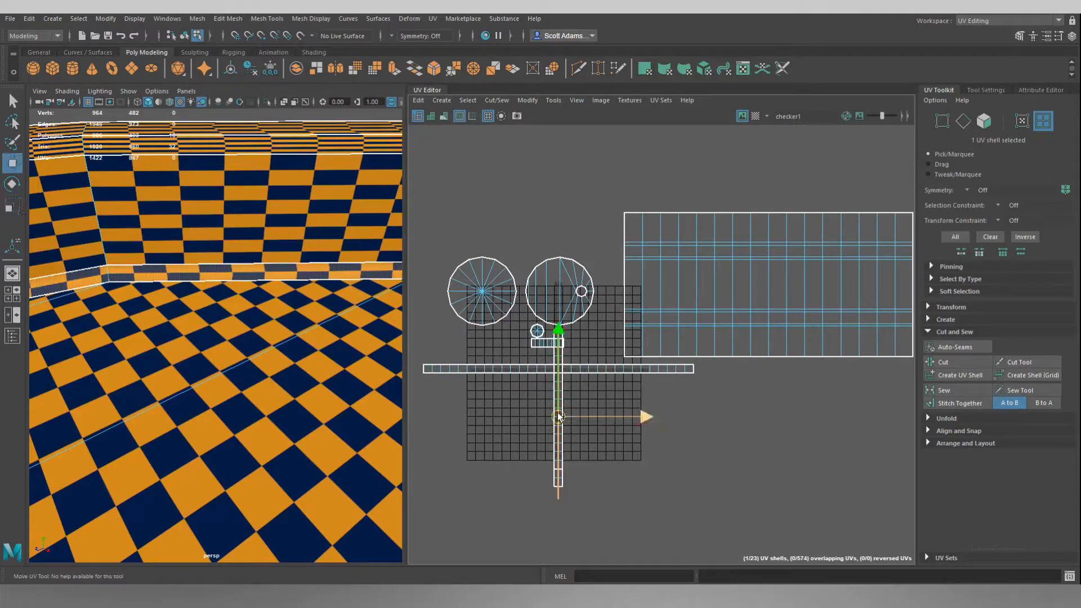
pyautogui.moveTo(558, 417); pyautogui.dragTo(424, 497)
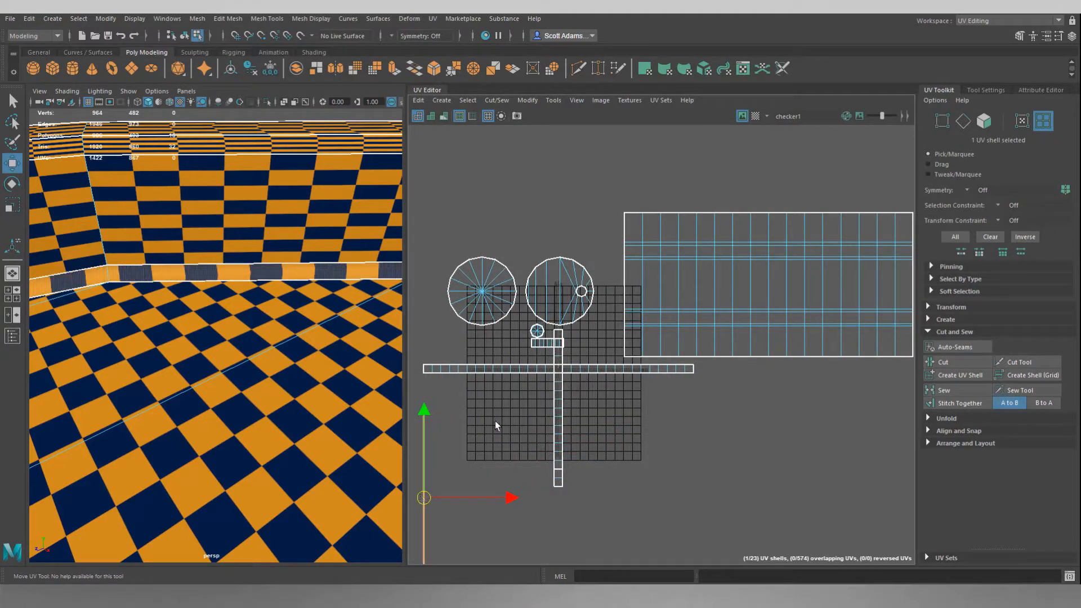
pyautogui.click(510, 432)
# Step: Stretch the top rim's inner wall strip lengthwise to even out its checkers and move it into empty space beside the bevel strip
pyautogui.click(287, 211)
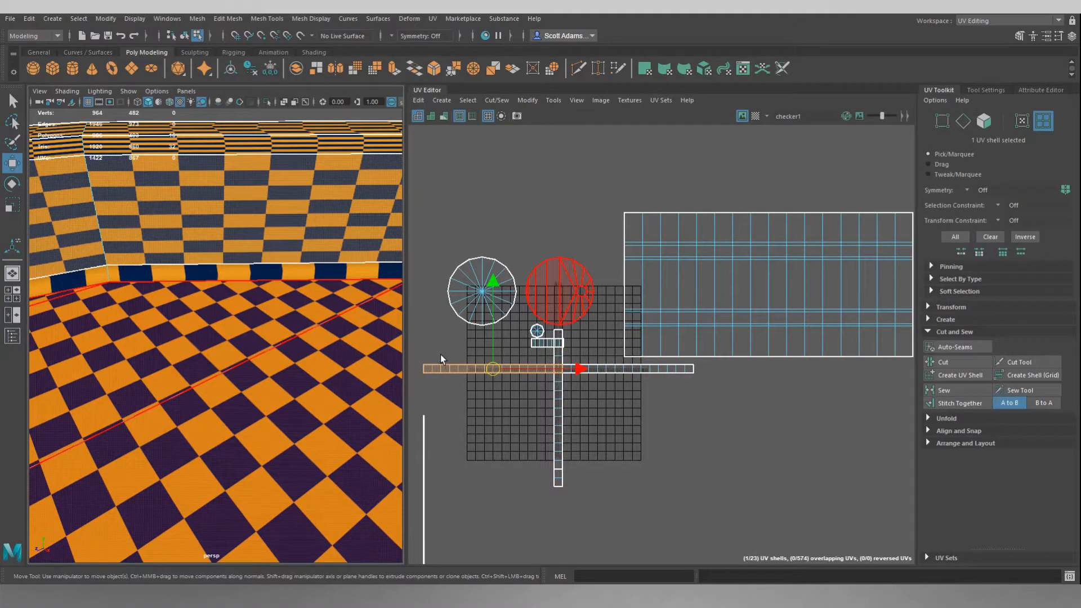
pyautogui.press('r')
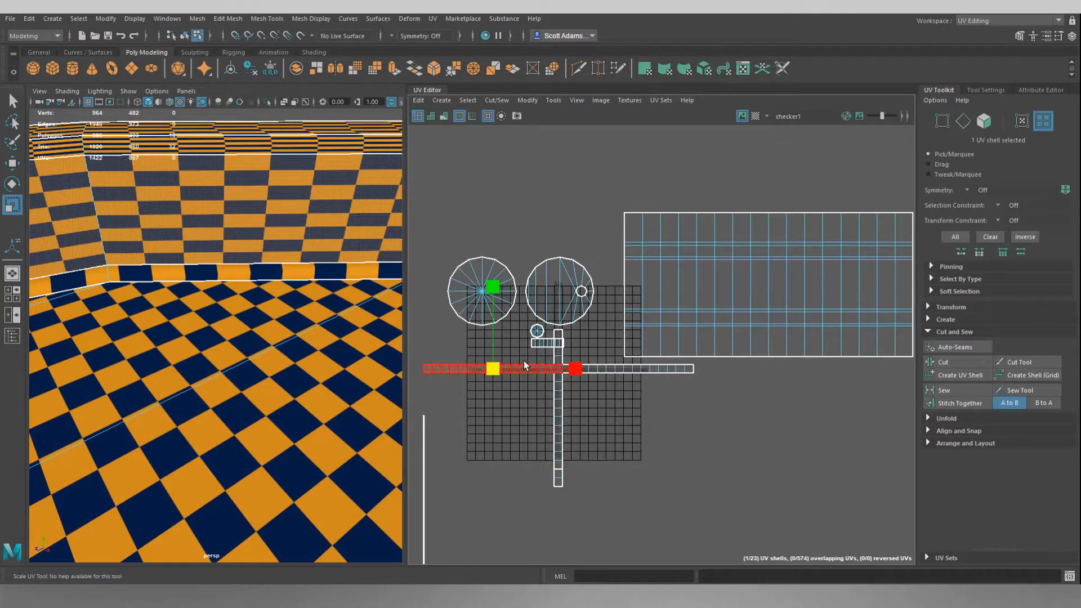
pyautogui.moveTo(575, 369); pyautogui.dragTo(604, 356)
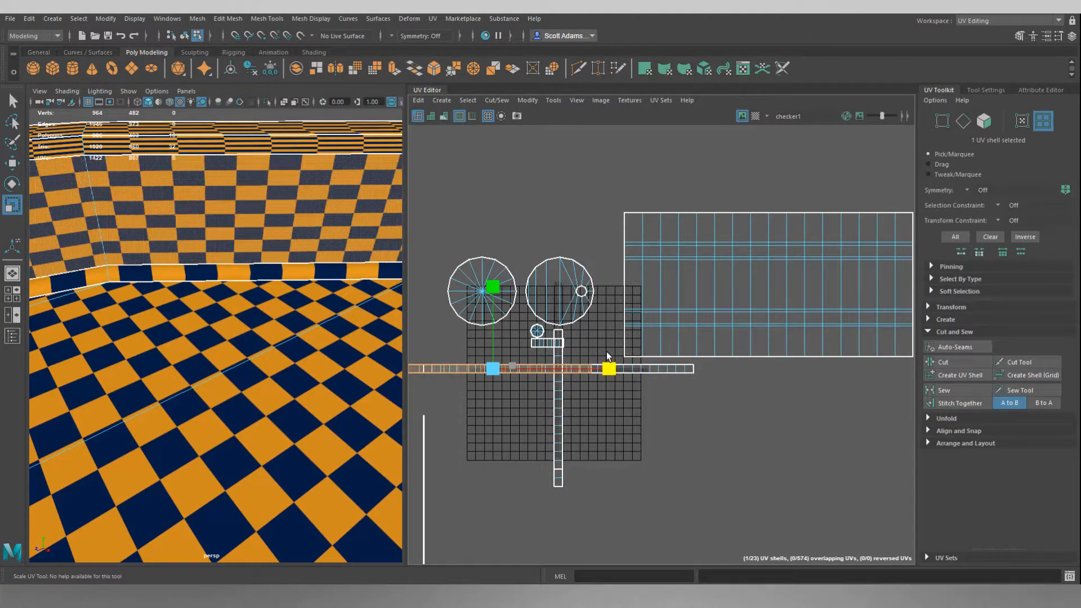
pyautogui.moveTo(608, 351); pyautogui.dragTo(600, 367)
pyautogui.moveTo(496, 367); pyautogui.dragTo(437, 536)
pyautogui.press('w')
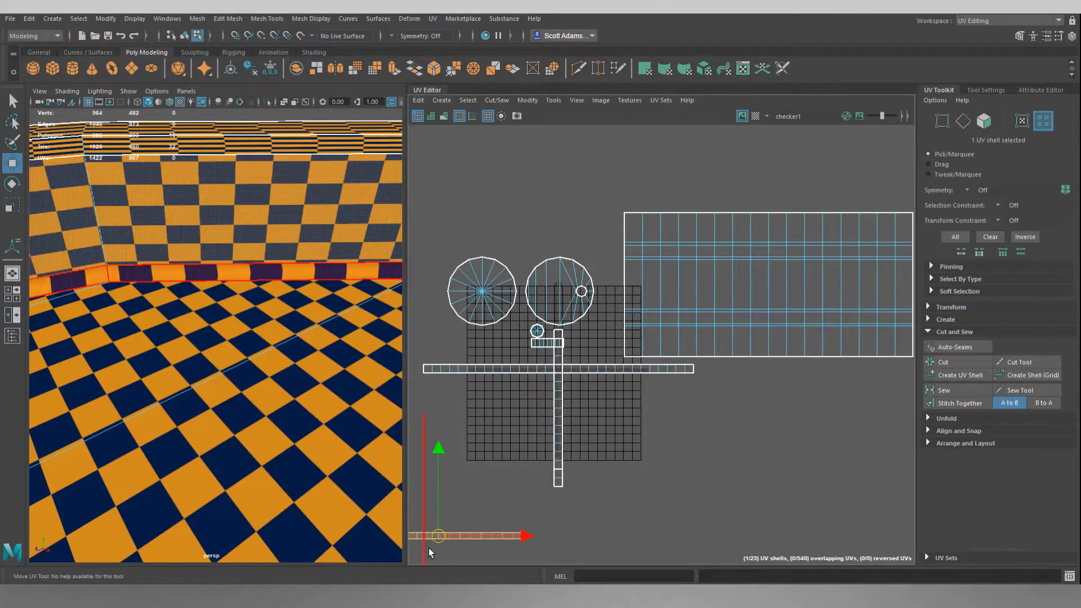
pyautogui.click(463, 456)
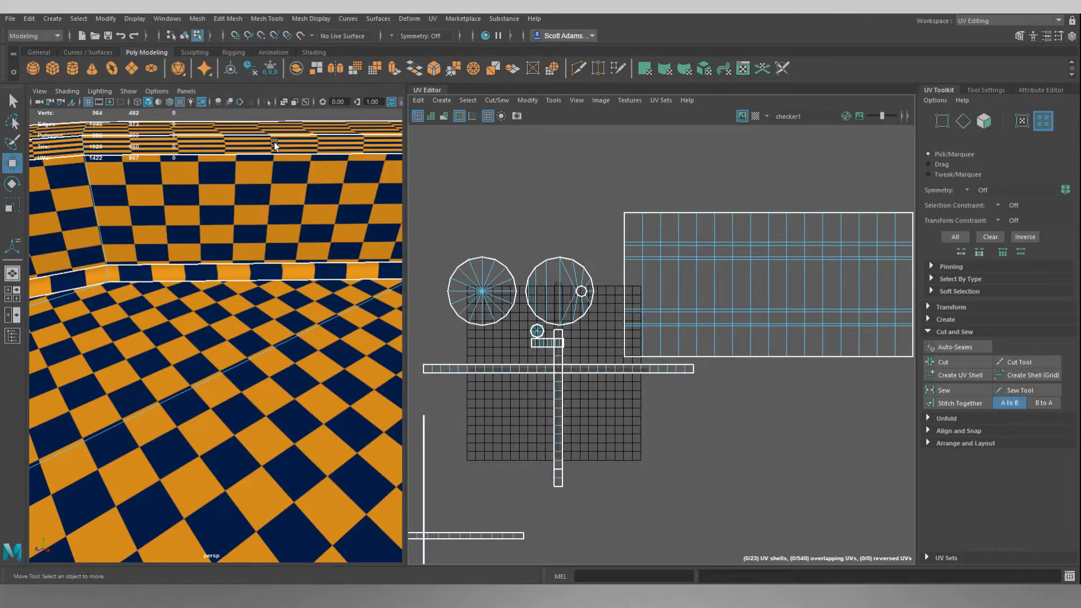
# Step: Stretch the top rim's upper inner bevel strip lengthwise, shrink it to match the surrounding checkers, and move it beside the other inner strips
pyautogui.click(561, 388)
pyautogui.press('r')
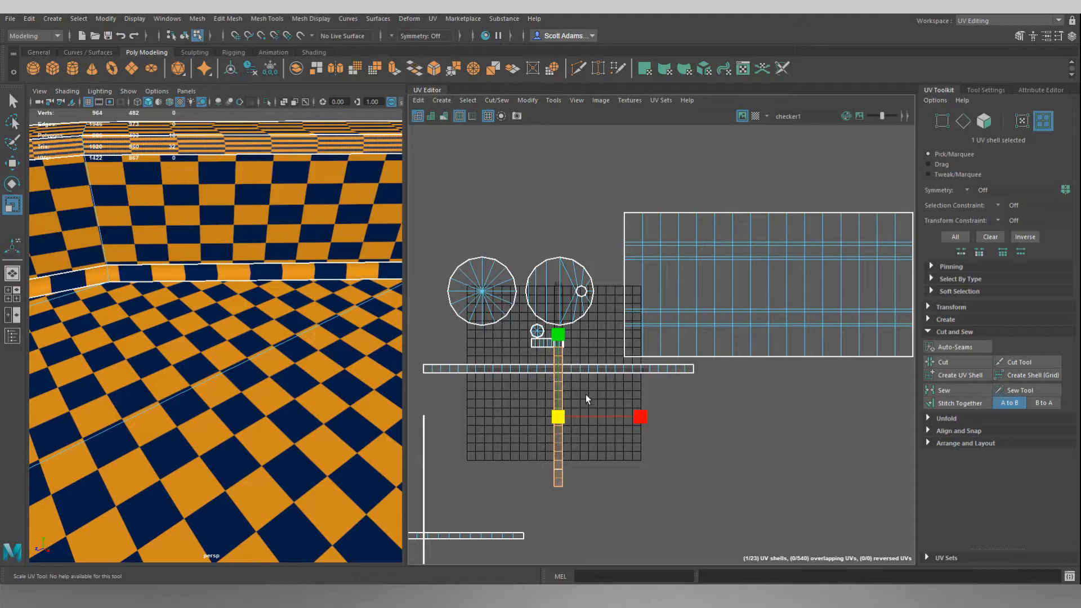
pyautogui.moveTo(563, 339); pyautogui.dragTo(568, 84)
pyautogui.moveTo(560, 336); pyautogui.dragTo(573, 145)
pyautogui.moveTo(559, 415); pyautogui.dragTo(485, 482)
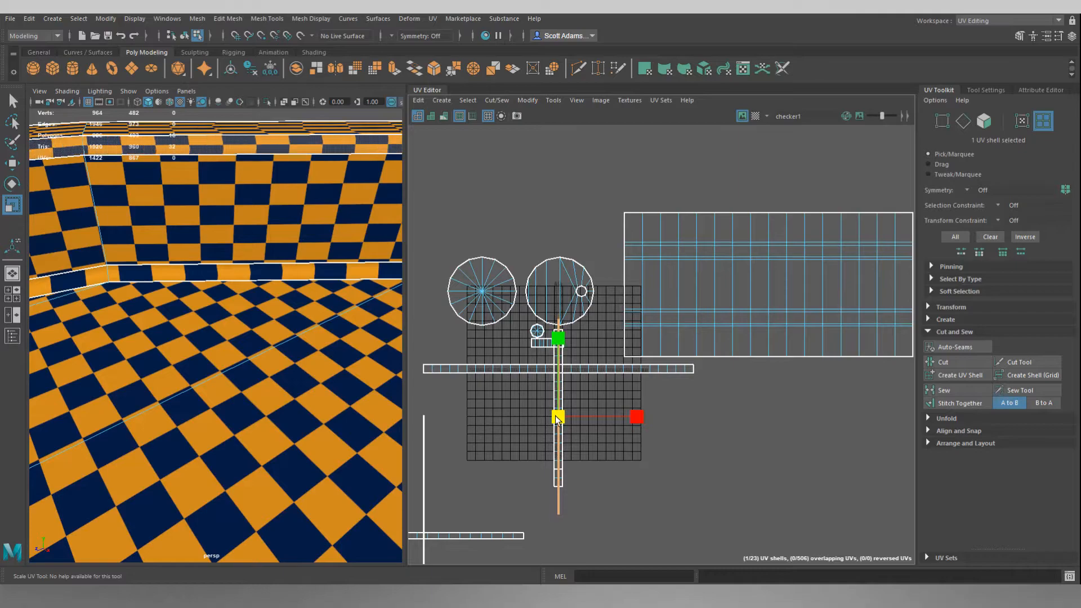
pyautogui.moveTo(556, 420); pyautogui.dragTo(453, 483)
pyautogui.press('w')
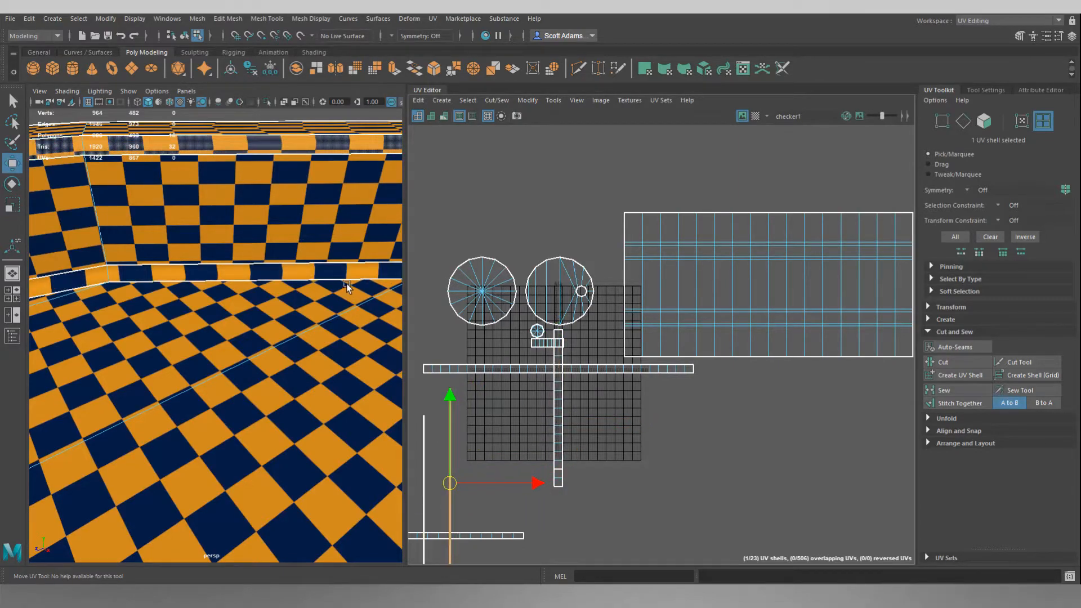
# Step: Stitch together the UVs, A to B, along the two edge loops joining the top rim's inner wall to its upper and lower bevels
pyautogui.keyDown('alt'); pyautogui.moveTo(330, 226); pyautogui.dragTo(304, 252); pyautogui.keyUp('alt')
pyautogui.rightClick(279, 173)
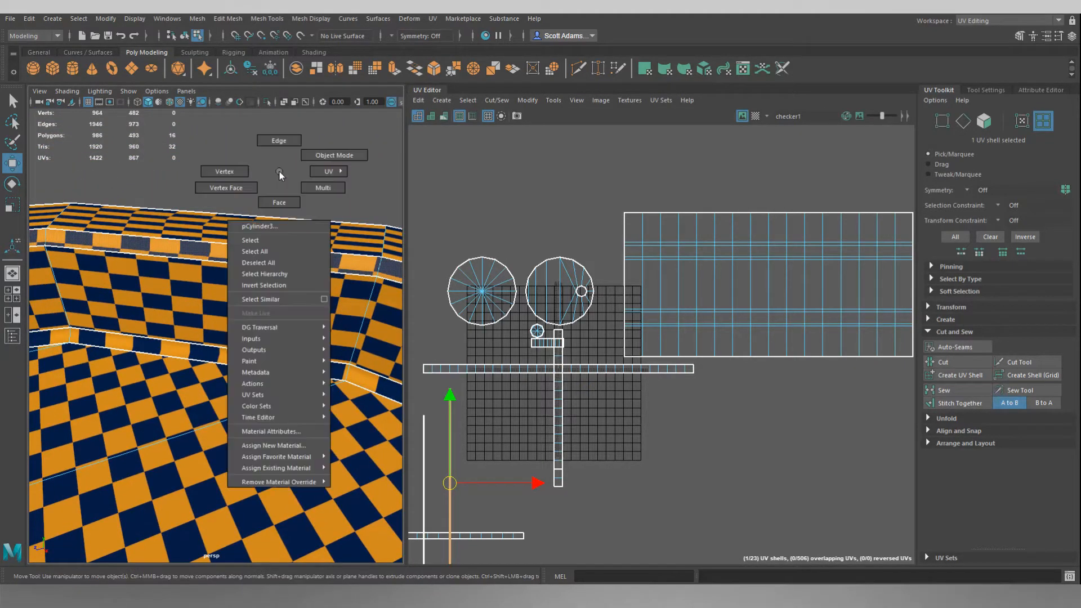
pyautogui.click(278, 142)
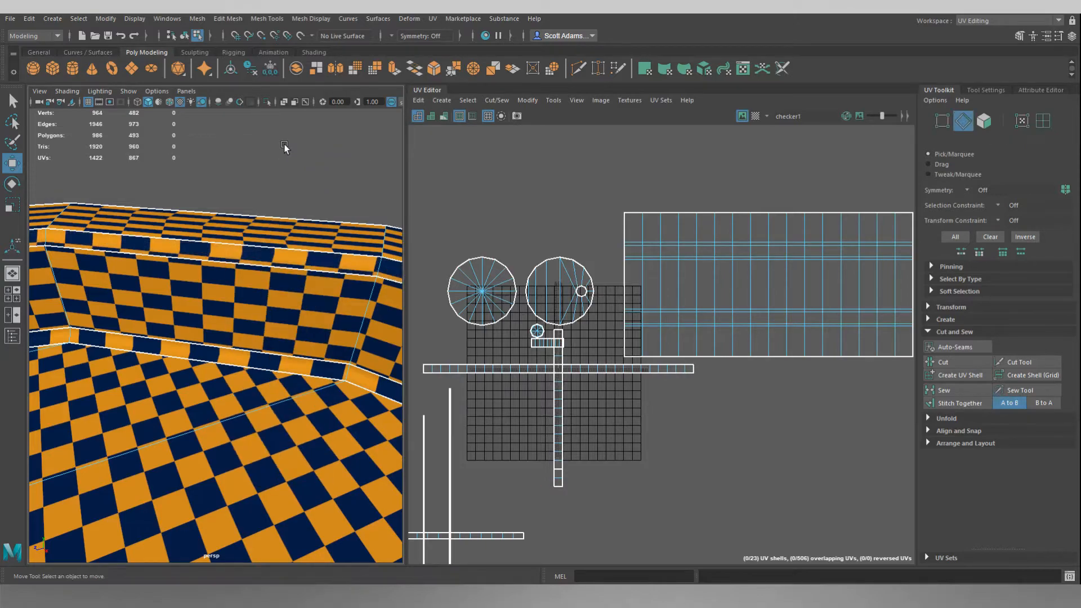
pyautogui.doubleClick(238, 351)
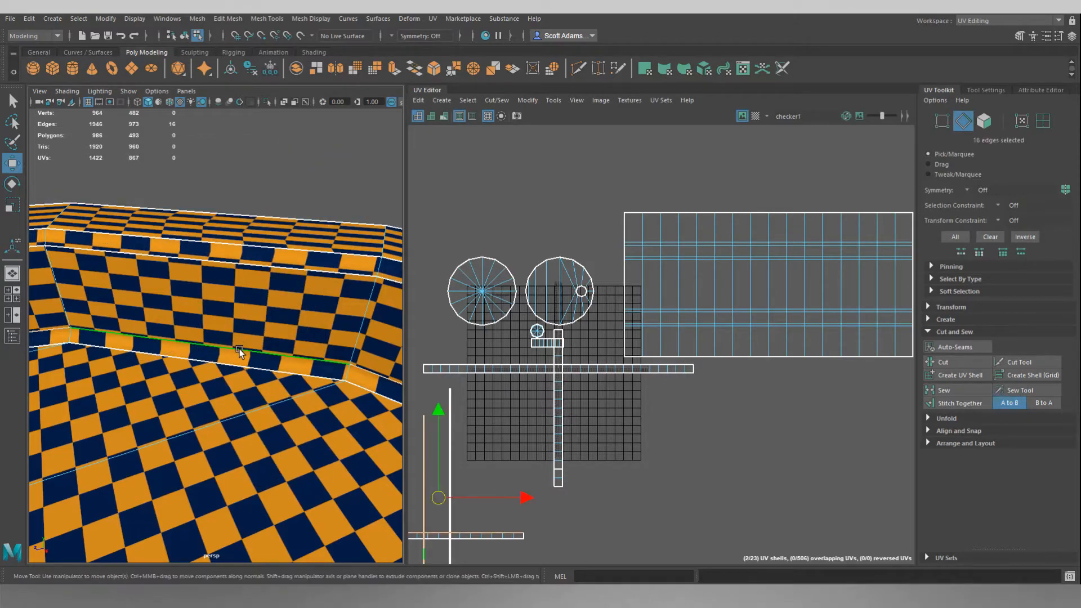
pyautogui.keyDown('shift'); pyautogui.doubleClick(265, 271); pyautogui.keyUp('shift')
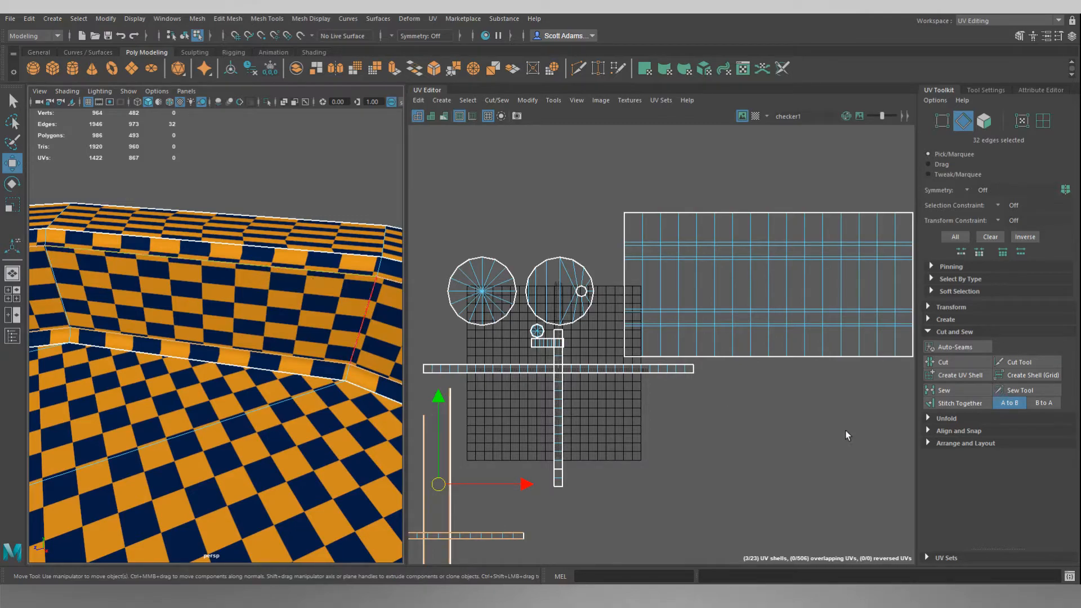
pyautogui.click(950, 403)
# Step: Examine the stitched inner rim shell in the UV layout and its checker pattern on the top rim
pyautogui.keyDown('alt'); pyautogui.moveTo(462, 447); pyautogui.dragTo(603, 291, button='middle'); pyautogui.keyUp('alt')
pyautogui.scroll(7, 543, 414)
pyautogui.keyDown('alt'); pyautogui.moveTo(521, 320); pyautogui.dragTo(470, 444, button='middle'); pyautogui.keyUp('alt')
pyautogui.click(636, 396)
pyautogui.keyDown('alt'); pyautogui.moveTo(289, 346); pyautogui.dragTo(231, 303); pyautogui.keyUp('alt')
pyautogui.keyDown('alt'); pyautogui.moveTo(230, 303); pyautogui.dragTo(287, 401, button='middle'); pyautogui.keyUp('alt')
pyautogui.scroll(8, 281, 337)
pyautogui.scroll(-2, 278, 260)
pyautogui.keyDown('alt'); pyautogui.moveTo(278, 260); pyautogui.dragTo(213, 269, button='middle'); pyautogui.keyUp('alt')
pyautogui.keyDown('alt'); pyautogui.moveTo(213, 269); pyautogui.dragTo(182, 241); pyautogui.keyUp('alt')
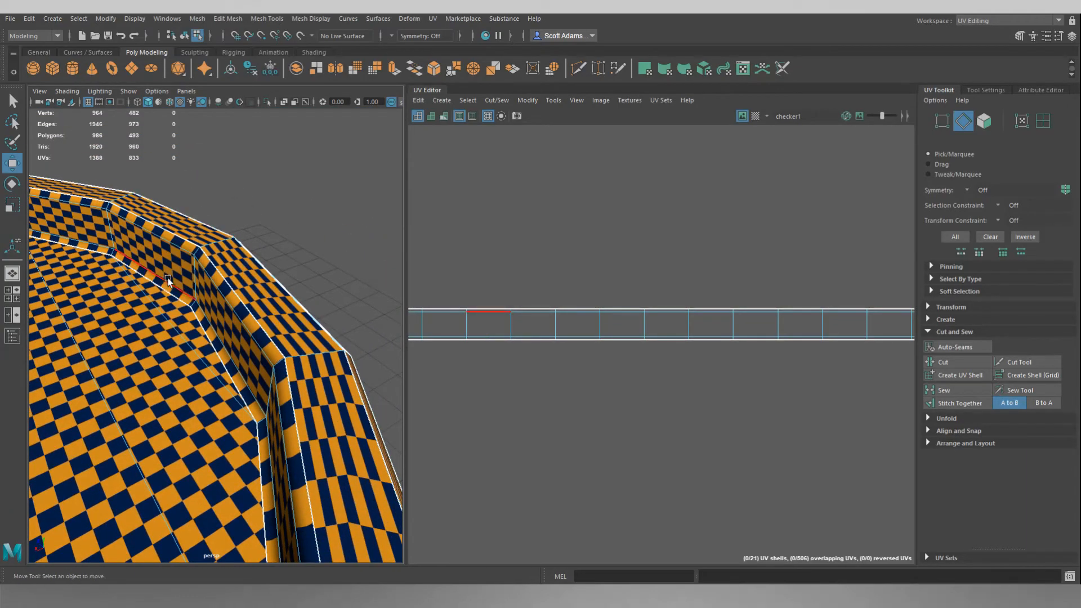